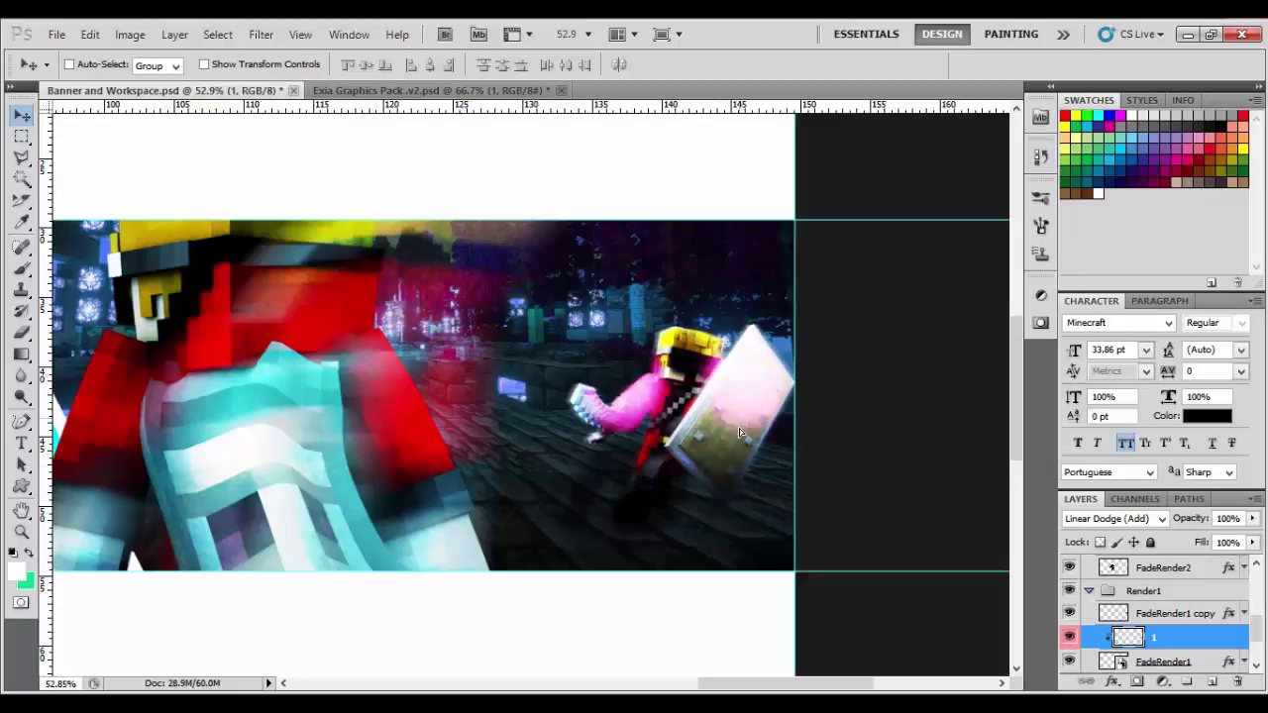
Step: Erase part of the glow on layer 1 over the small shield-bearing character and shift its hue to -99
key("e")
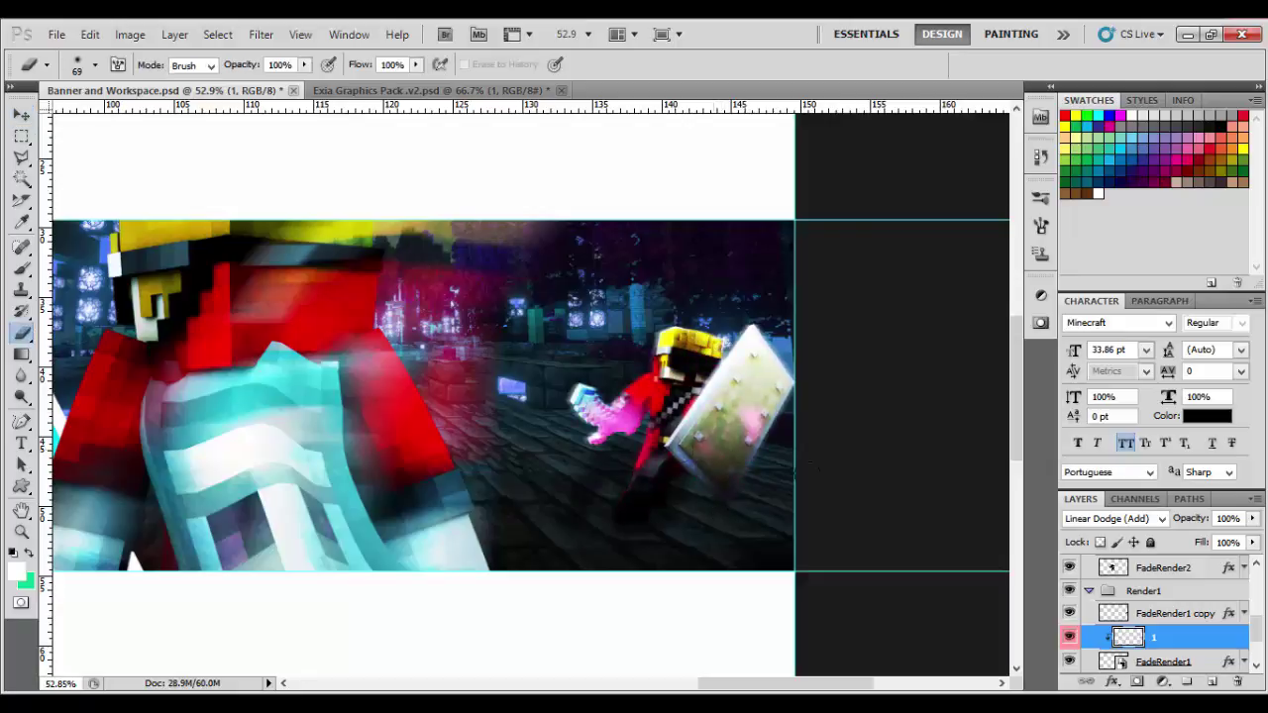
key("v")
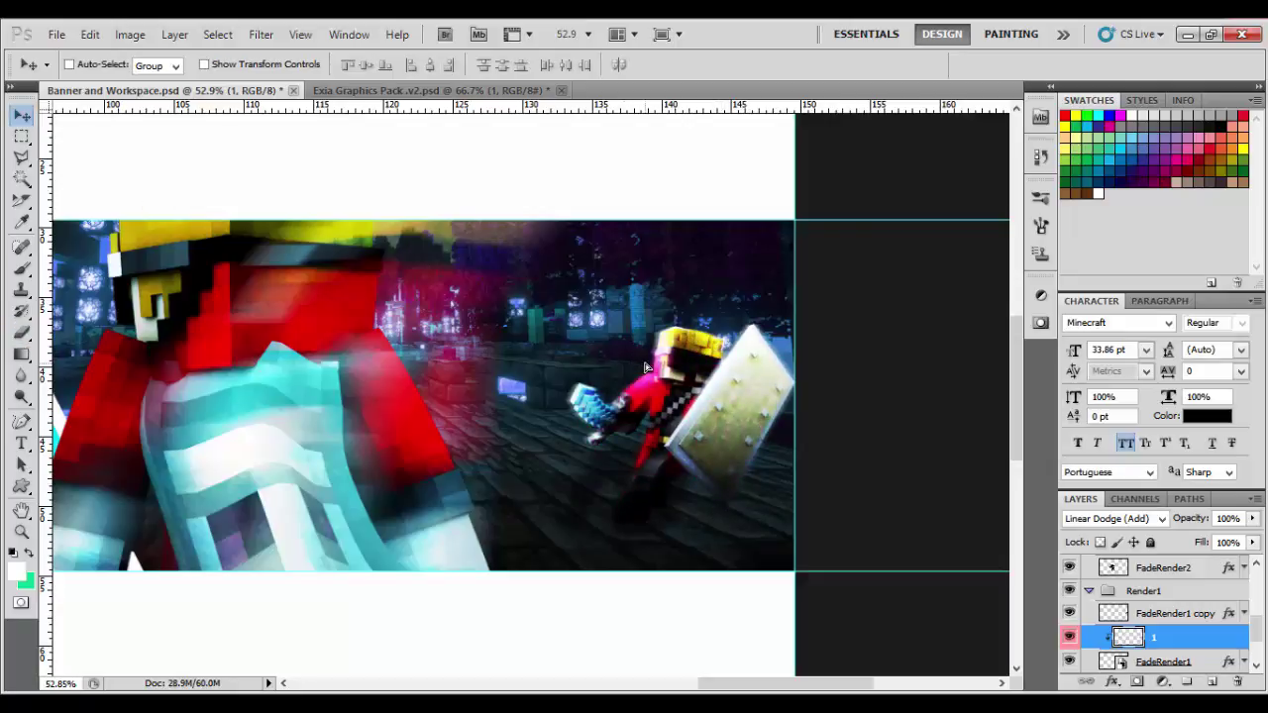
key("ctrl+u")
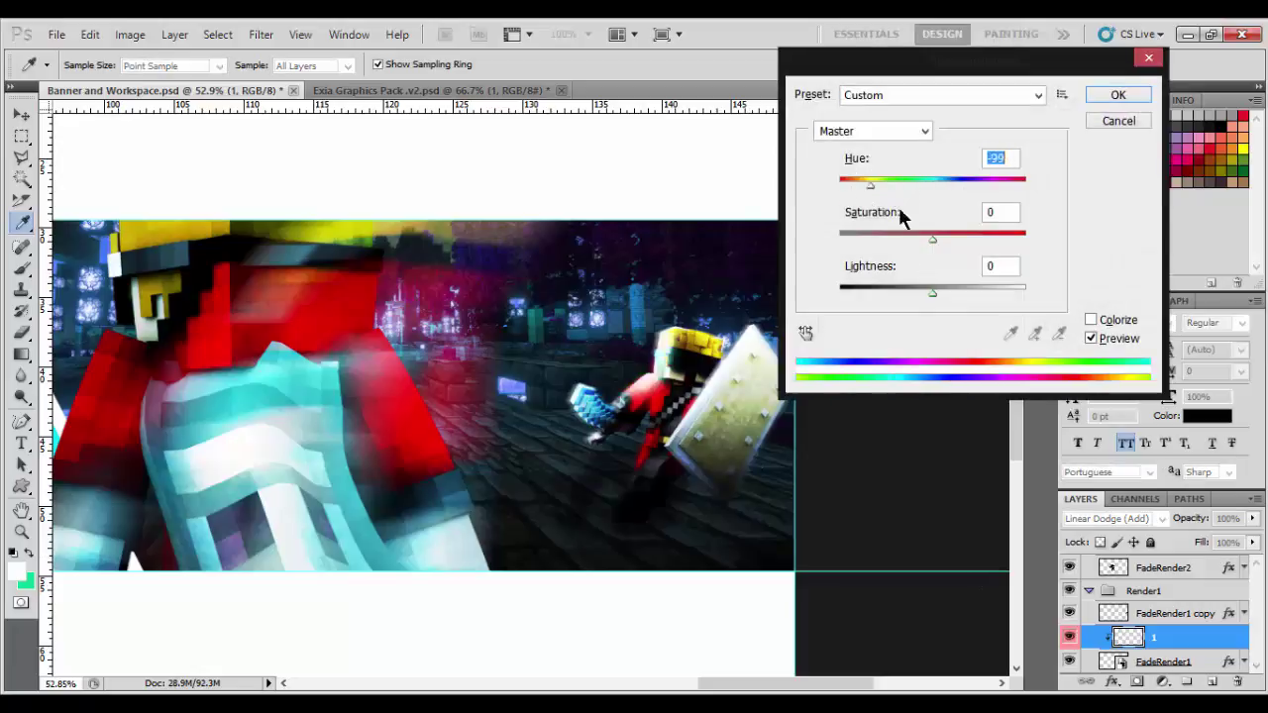
key("Return")
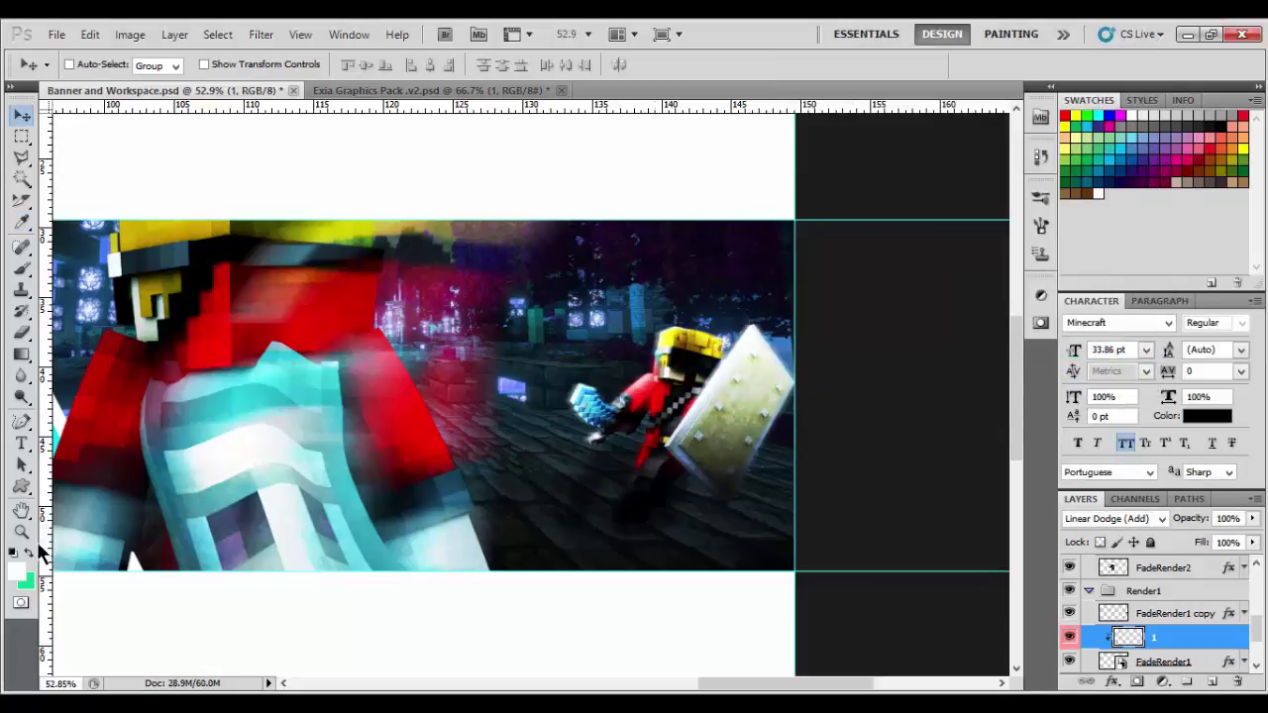
Step: Duplicate the glow layer 1 in the Render1 group
left_click(22, 532)
left_click(89, 64)
left_click(401, 402)
left_click(402, 402)
left_click_drag(758, 684, 698, 684)
key("ctrl+j")
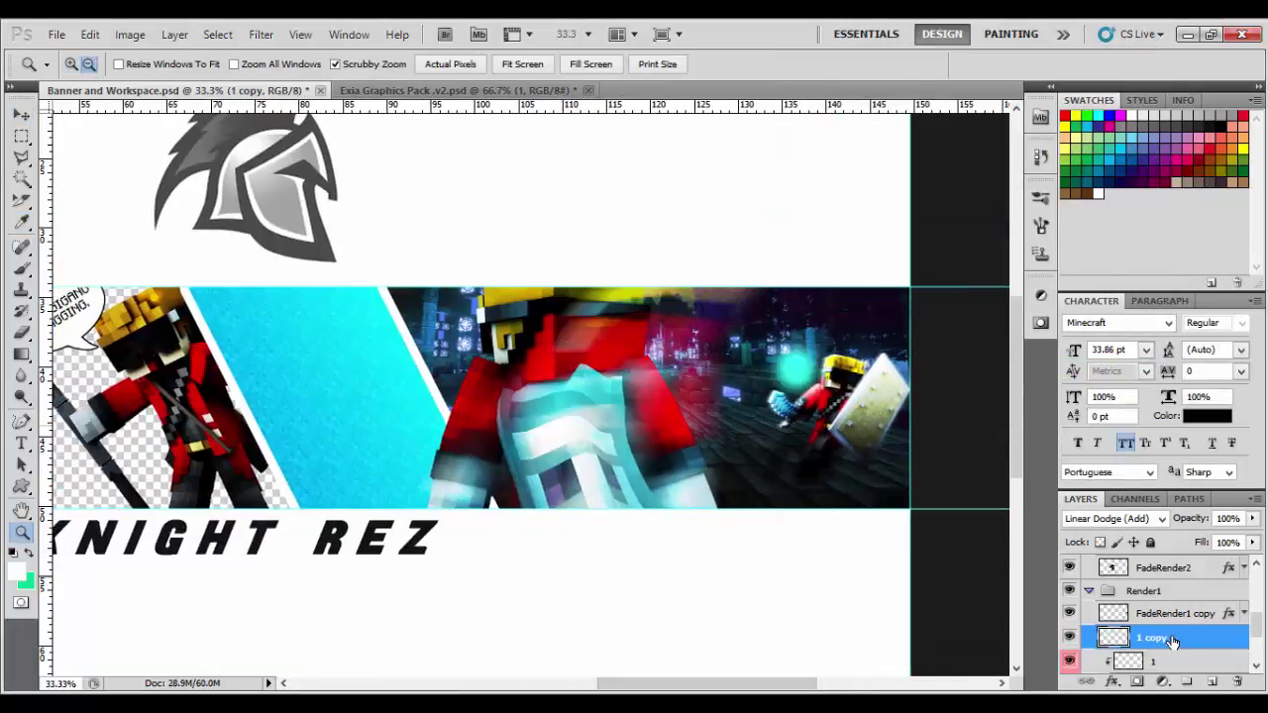
Step: Move the 1 copy layer into the Render4 group, directly above the FadeRender4 layer
left_click_drag(1173, 642, 1198, 590)
left_click_drag(869, 444, 793, 426)
left_click(22, 116)
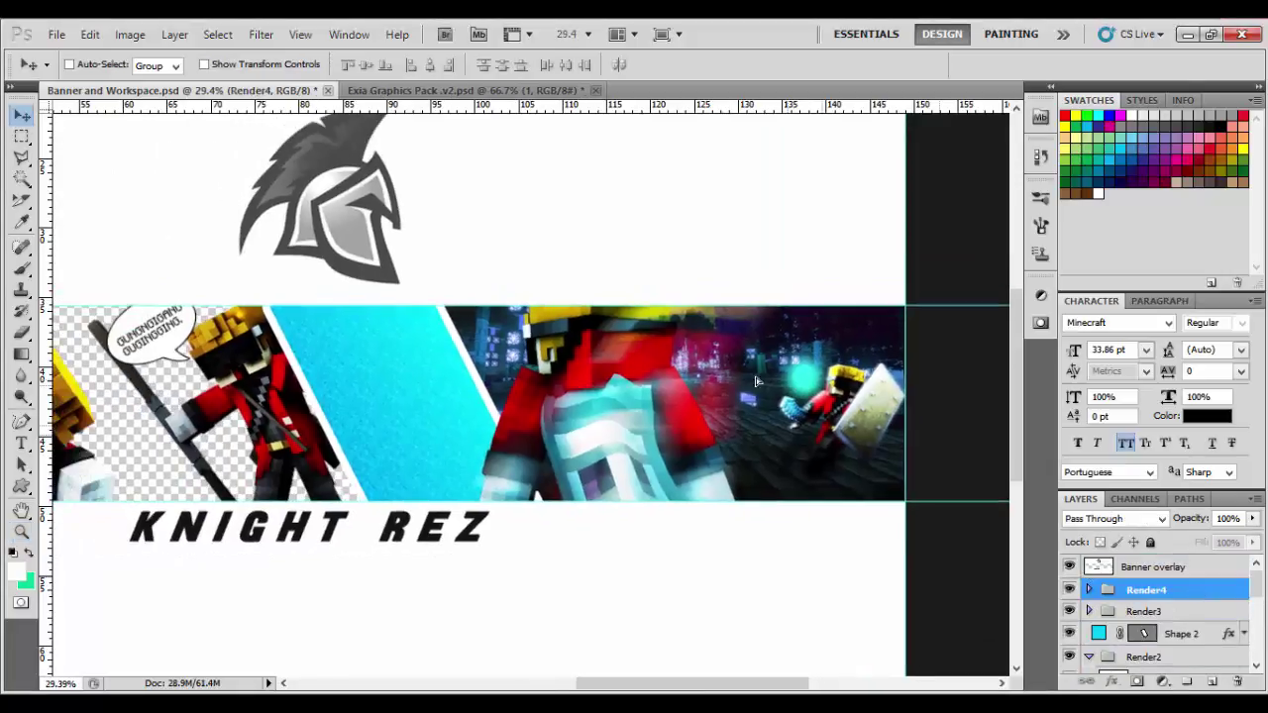
left_click(1069, 590)
left_click(1069, 589)
left_click(1089, 590)
scroll(1130, 606, "down", 1)
left_click_drag(1171, 613, 1171, 588)
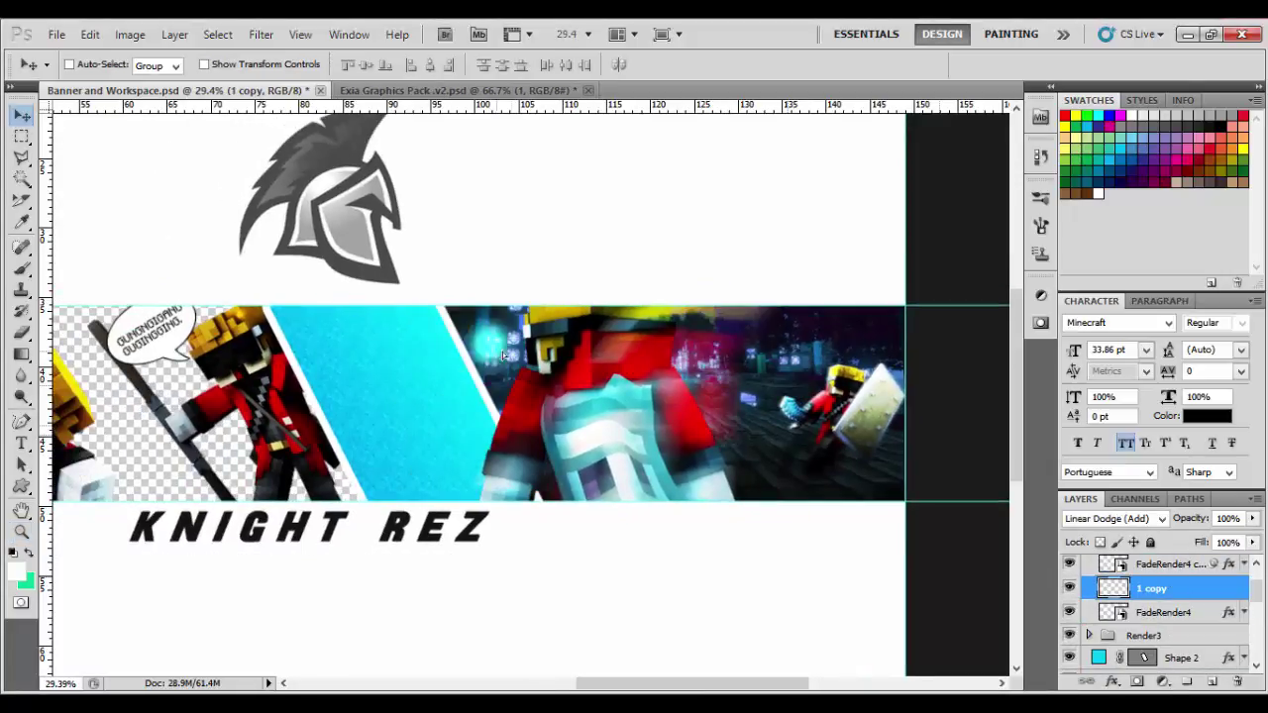
Step: Clip the 1 copy layer to FadeRender4 with a clipping mask
right_click(1173, 591)
left_click(1154, 436)
left_click(1164, 590)
right_click(1165, 591)
left_click(1169, 366)
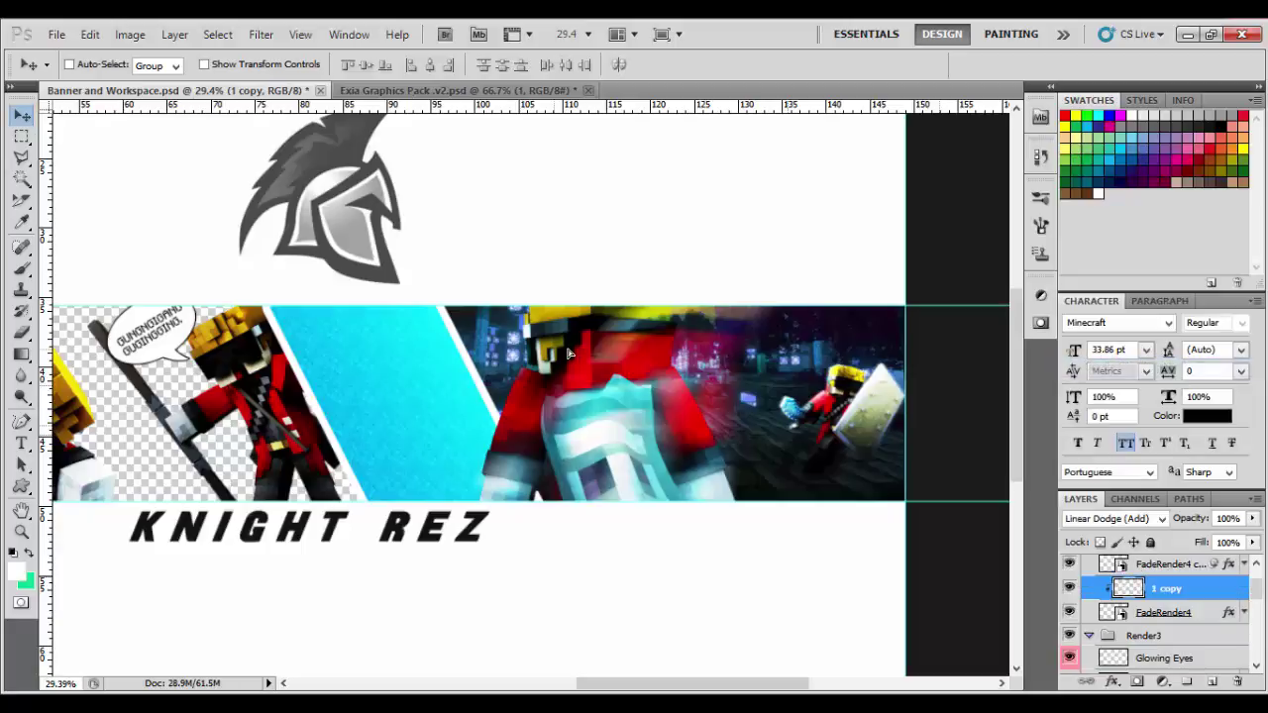
Step: Enlarge the 1 copy glow to about 265% width and 302% height and position it over the large blurred character
key("ctrl+r")
key("ctrl+t")
left_click_drag(470, 346, 244, 198)
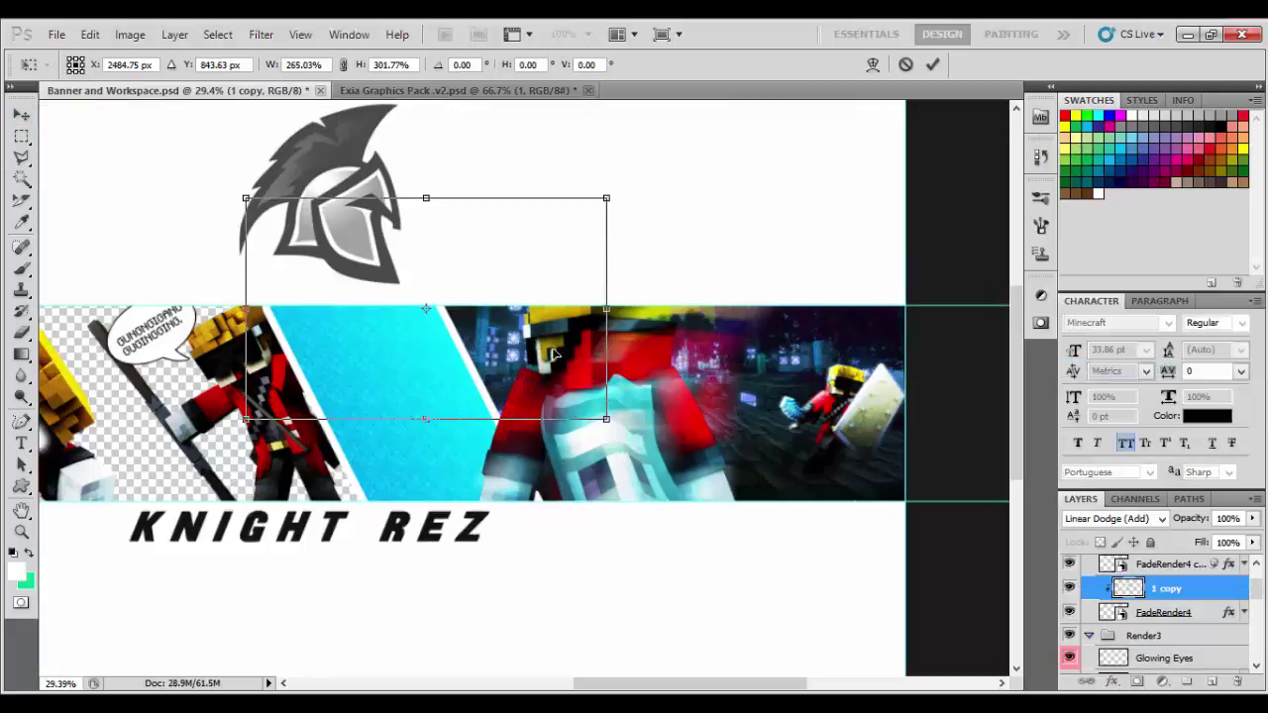
left_click_drag(460, 369, 608, 402)
left_click(932, 64)
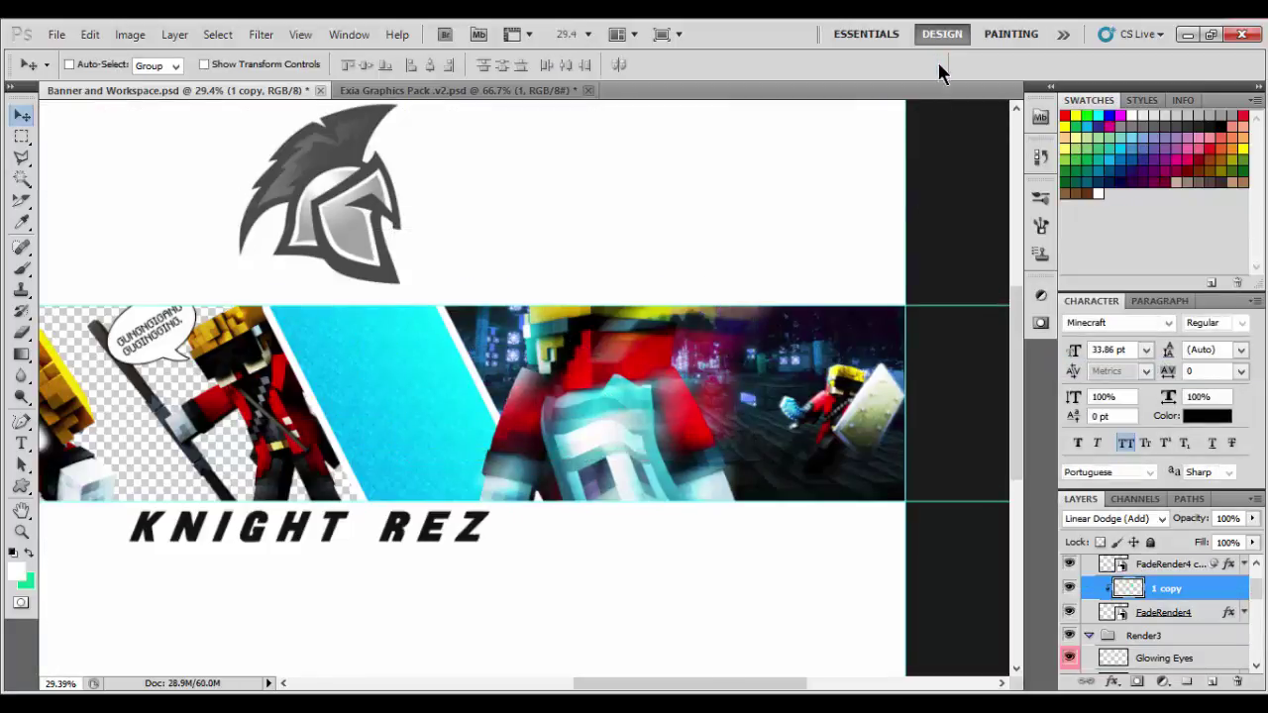
Step: Copy layer 5 of the Lightning group from Exia Graphics Pack .v2.psd into the banner document
left_click_drag(694, 684, 664, 685)
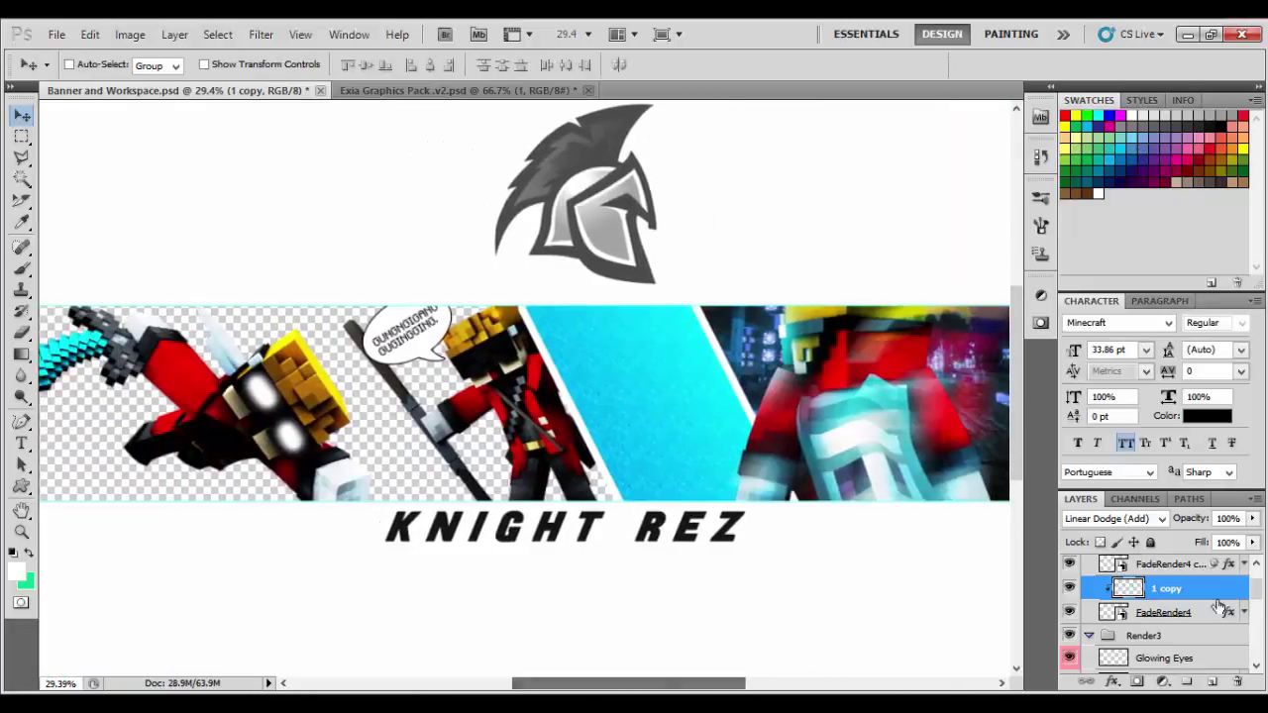
scroll(1149, 614, "up", 2)
left_click(1089, 589)
scroll(1140, 629, "down", 2)
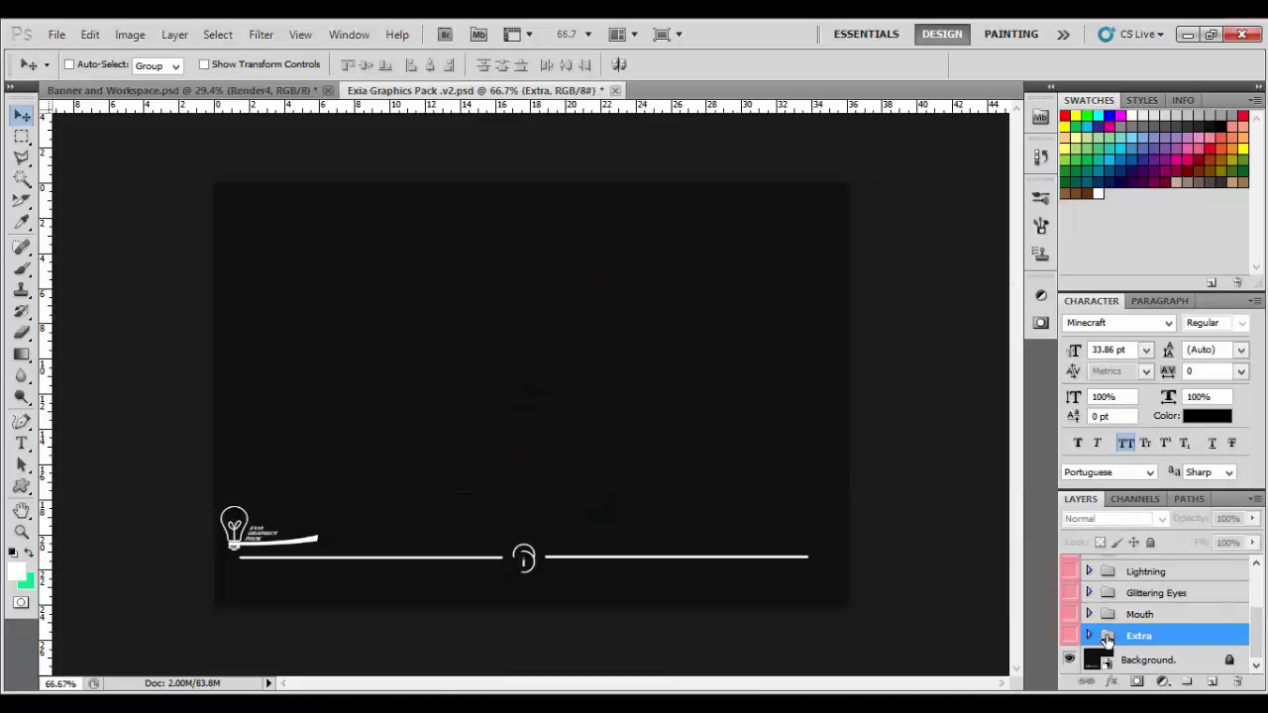
left_click(1069, 592)
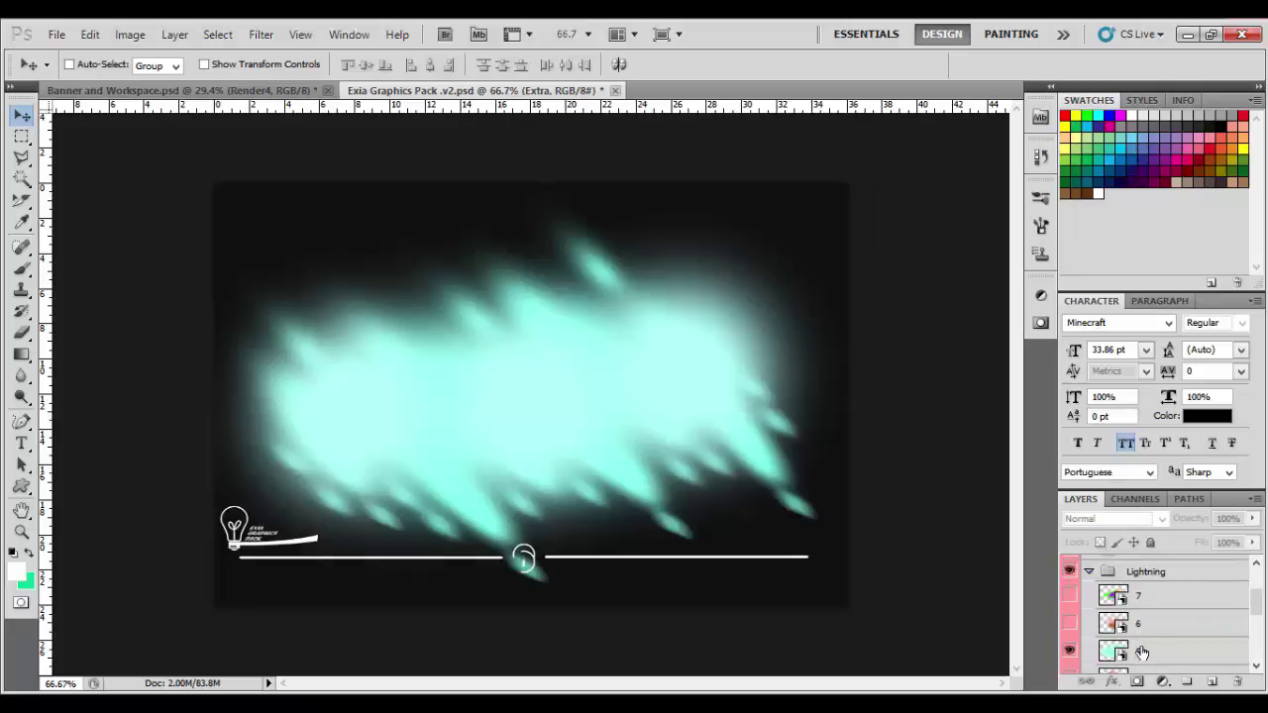
left_click_drag(188, 101, 694, 396)
Step: Place layer 5 inside the Render4 group, directly above the 1 copy layer
left_click_drag(1169, 567, 1175, 591)
left_click(1089, 566)
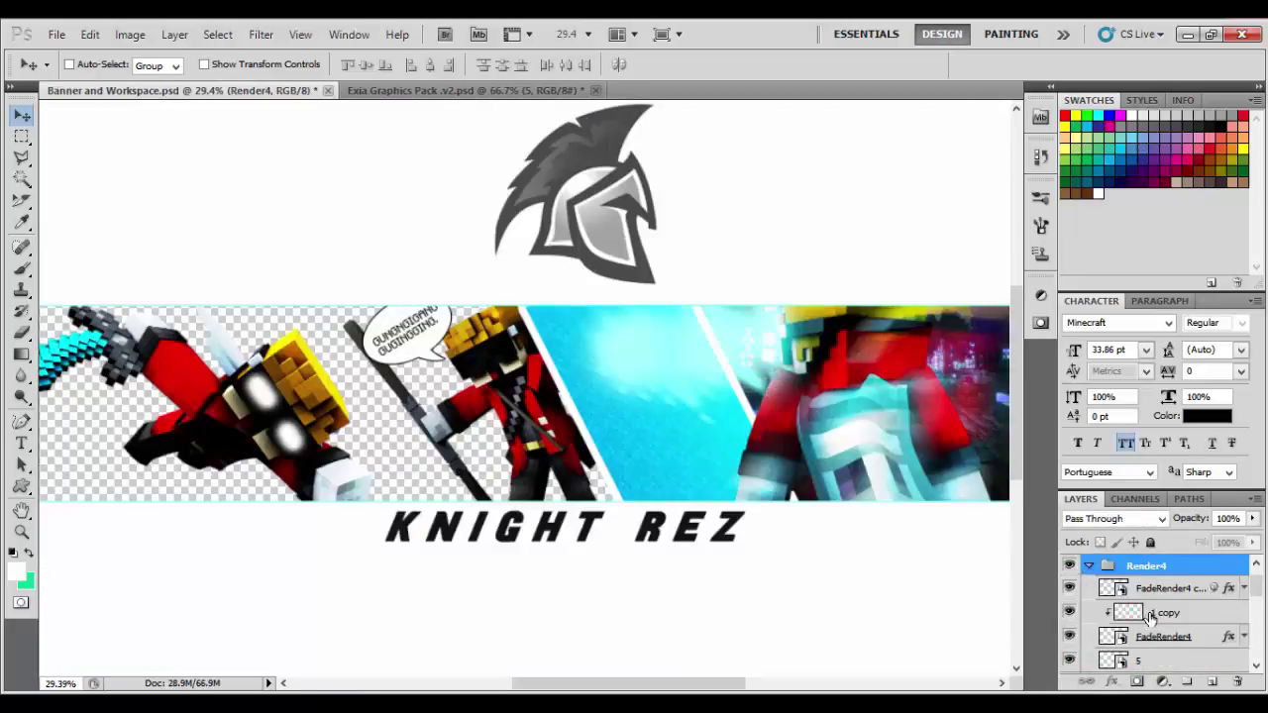
left_click_drag(1157, 661, 1165, 602)
Step: Rotate the layer 5 lightning effect about -19°, scale it to about 152% and position it over the large blurred character
left_click_drag(683, 361, 824, 347)
key("ctrl+t")
right_click(823, 349)
left_click(895, 425)
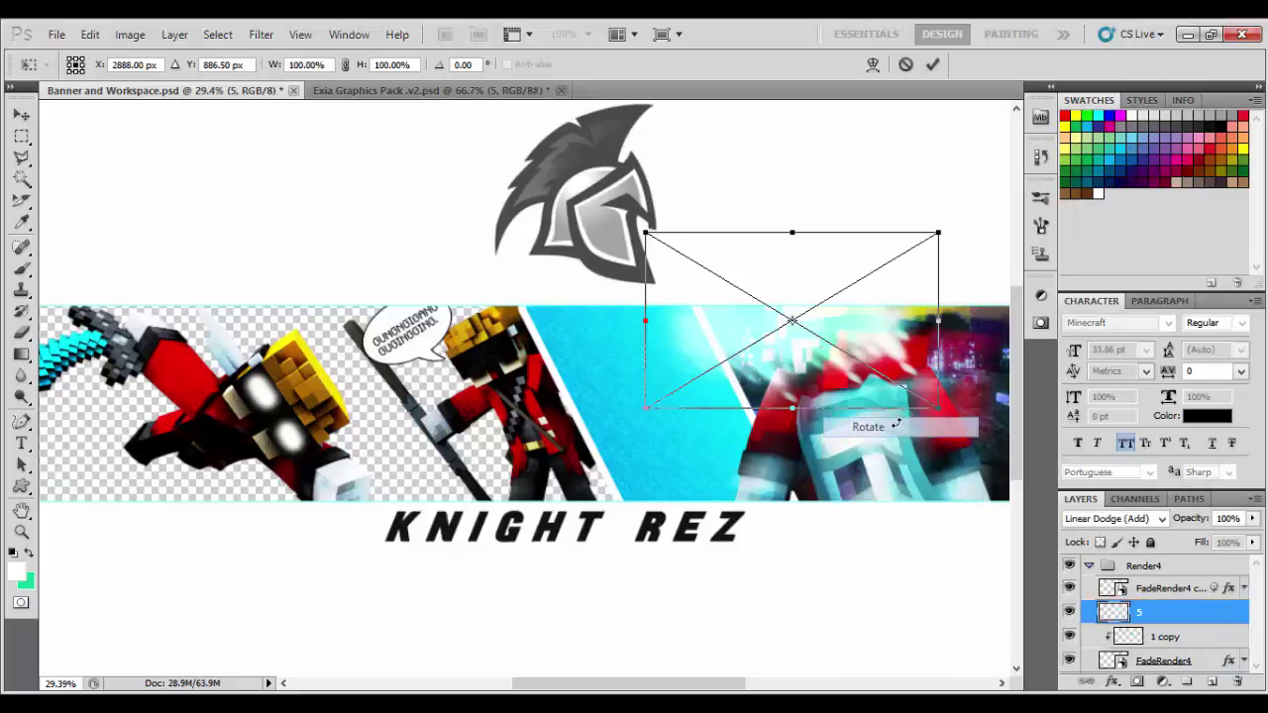
left_click_drag(902, 424, 920, 375)
right_click(866, 341)
left_click(907, 399)
left_click_drag(624, 283, 453, 247)
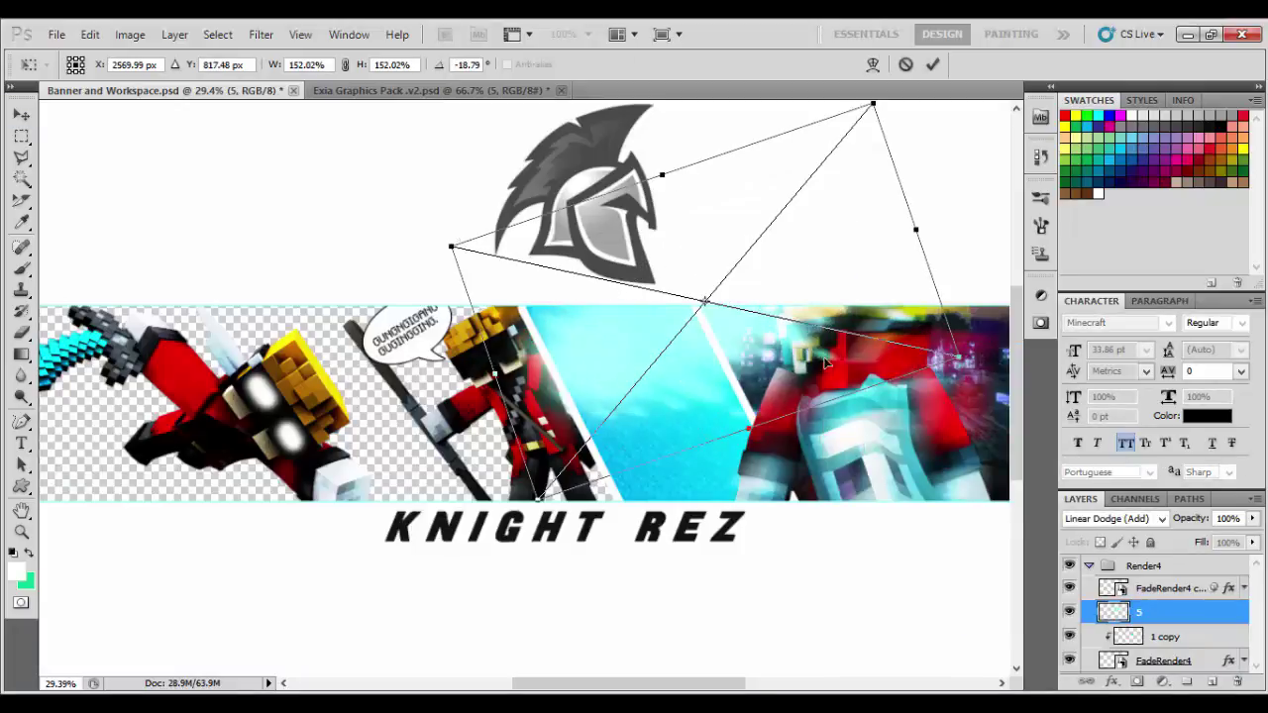
left_click_drag(803, 368, 890, 351)
key("Return")
Step: Try Color Dodge on layer 5 and set its blend mode to Soft Light
left_click(1114, 518)
left_click(1080, 206)
left_click(1114, 518)
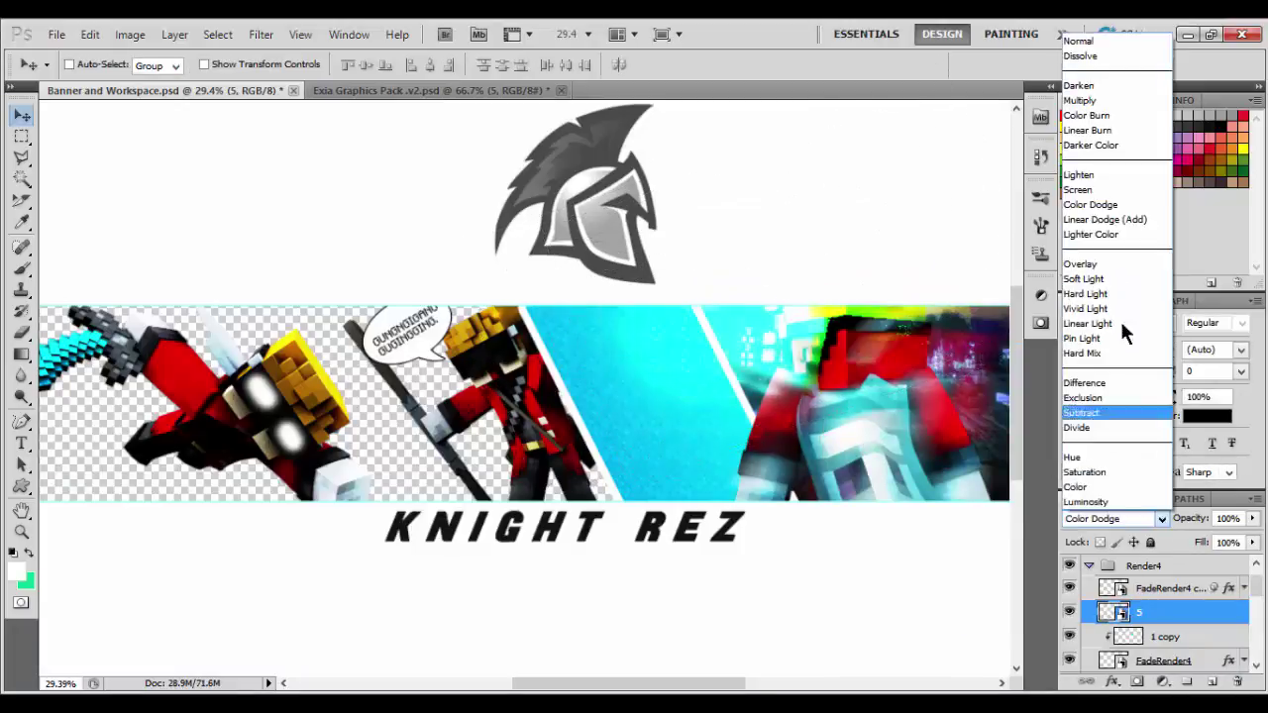
left_click(1080, 277)
Step: Close the Exia Graphics Pack document and open Futureeffects.psd from the Minecraft SS & psd file's folder
left_click(22, 533)
left_click(238, 188, "alt")
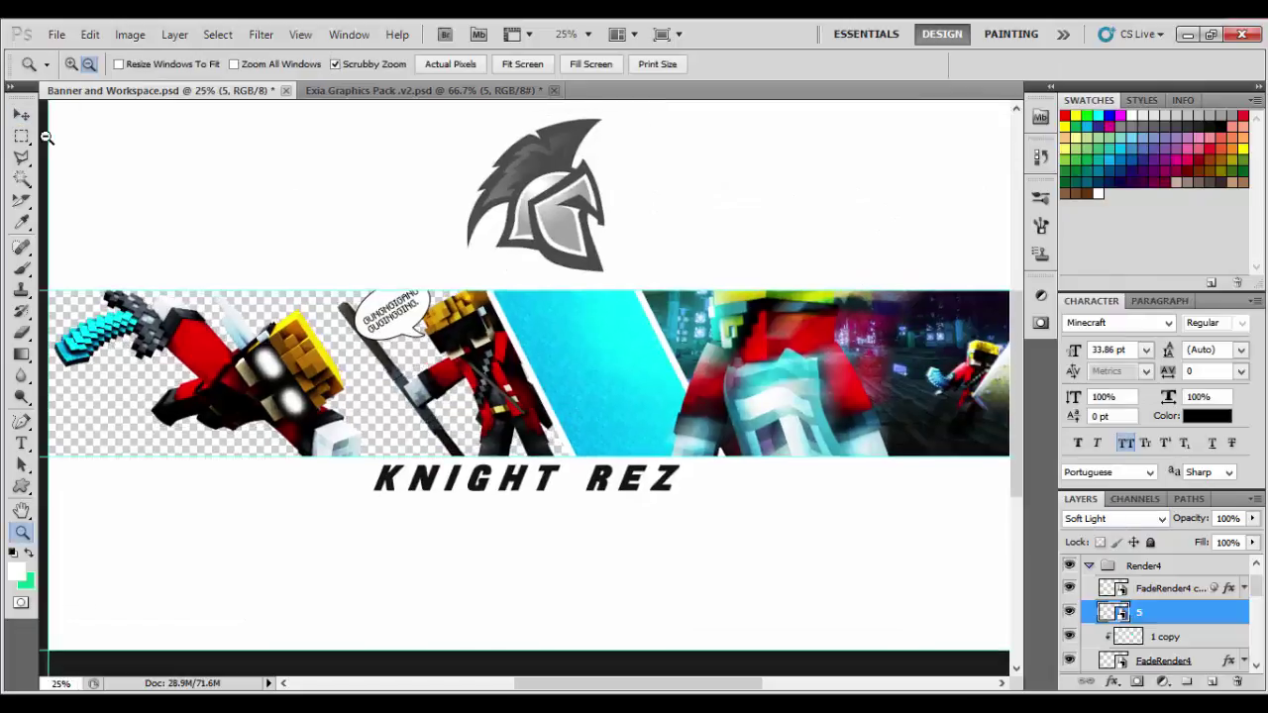
left_click(22, 116)
left_click(485, 91)
left_click(555, 90)
left_click(644, 317)
left_click(56, 35)
left_click(74, 76)
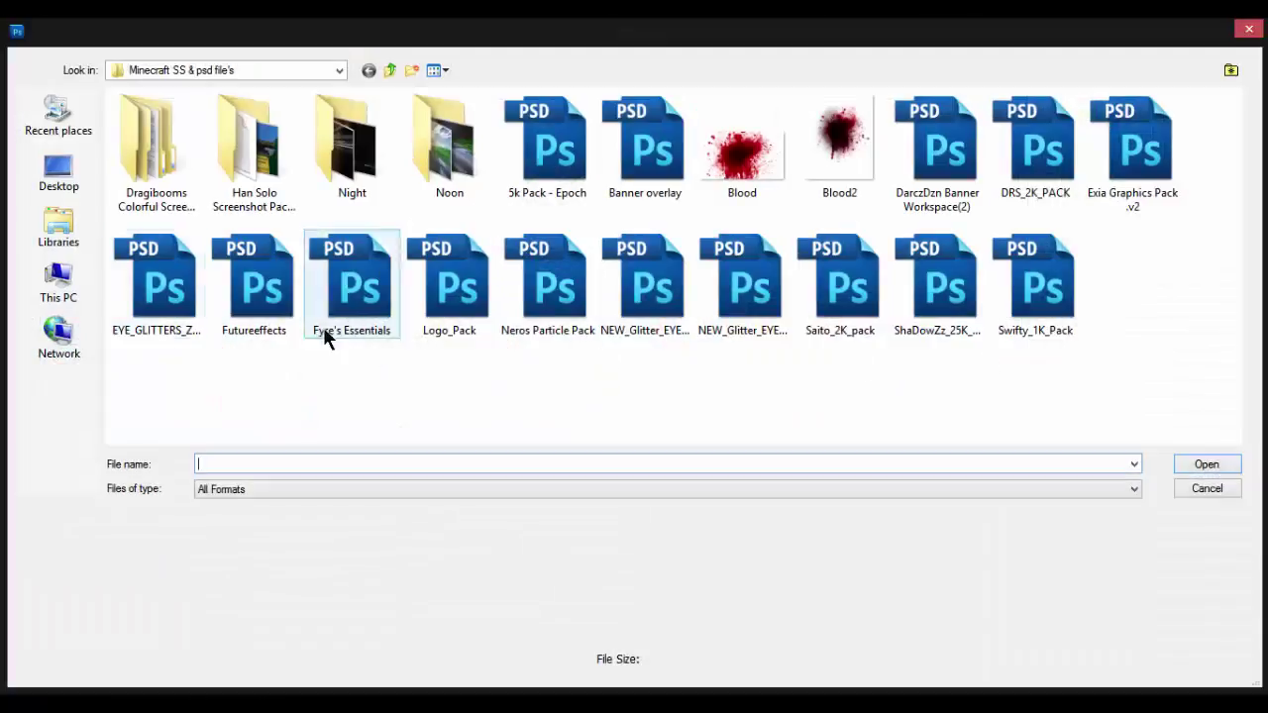
double_click(353, 287)
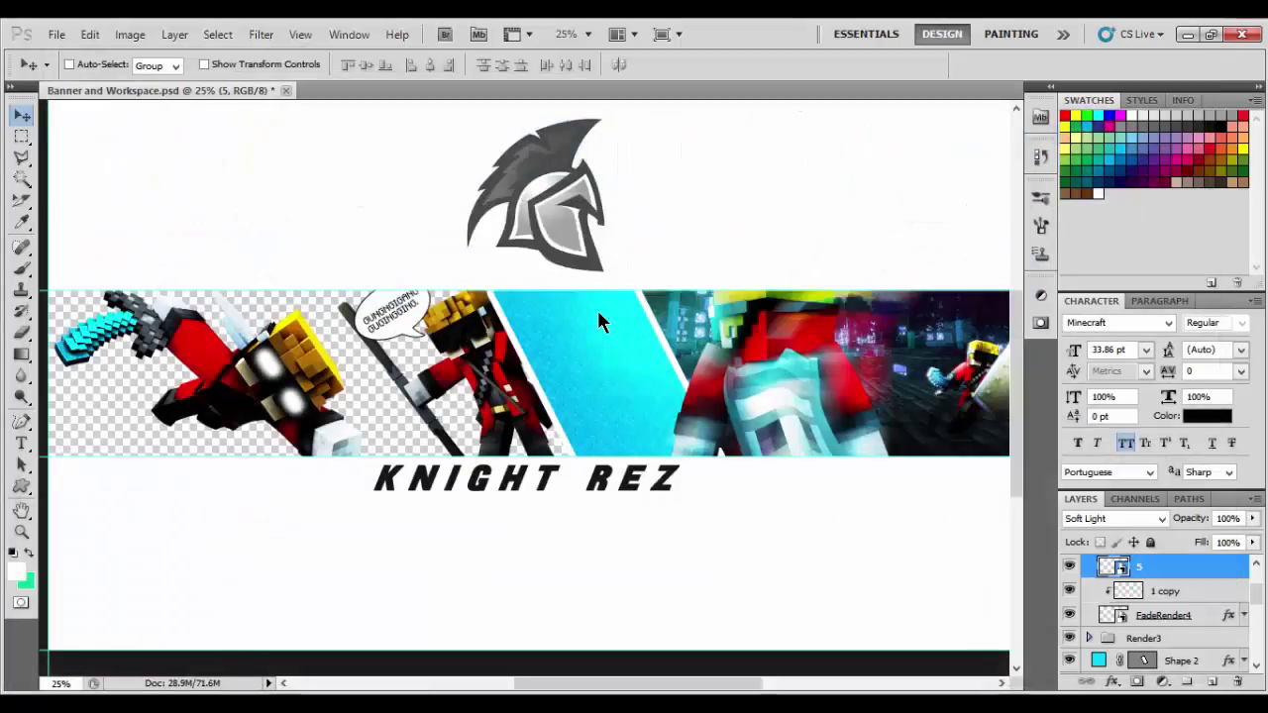
scroll(1138, 627, "up", 2)
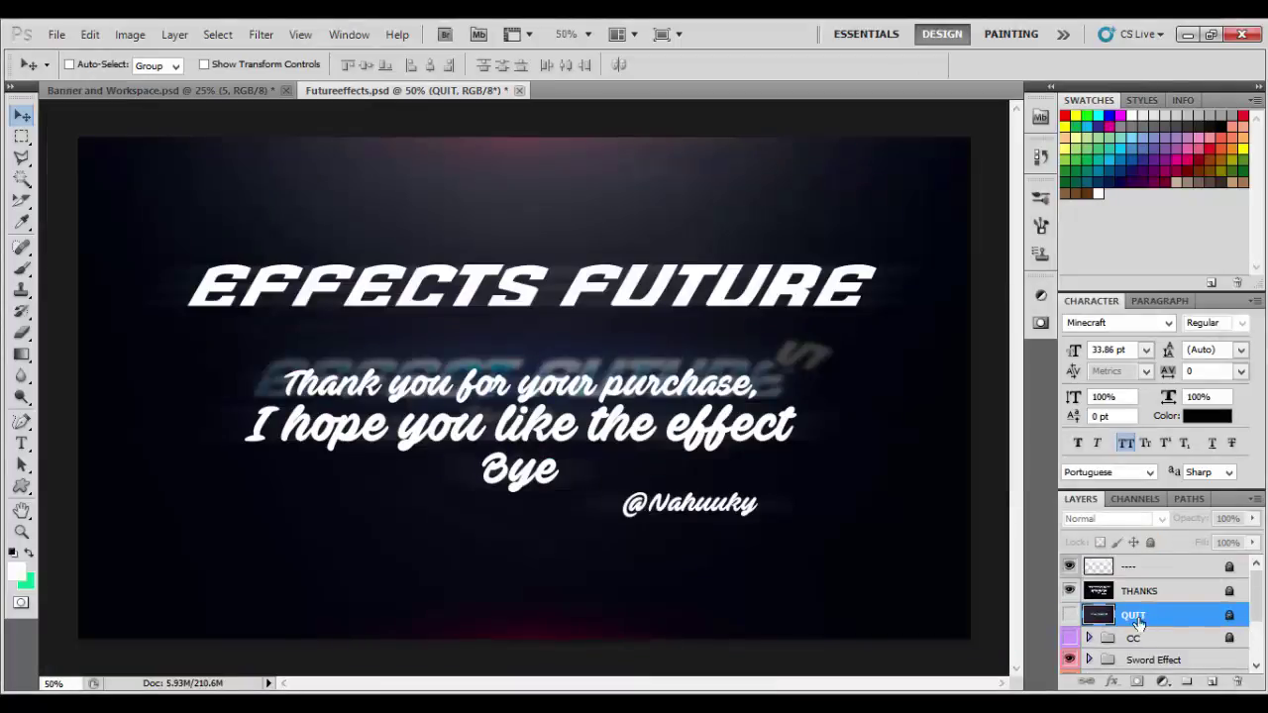
Step: Hide the THANKS layer and show the CC group in Futureeffects.psd
left_click(1070, 593)
left_click(1069, 635)
scroll(1140, 633, "down", 1)
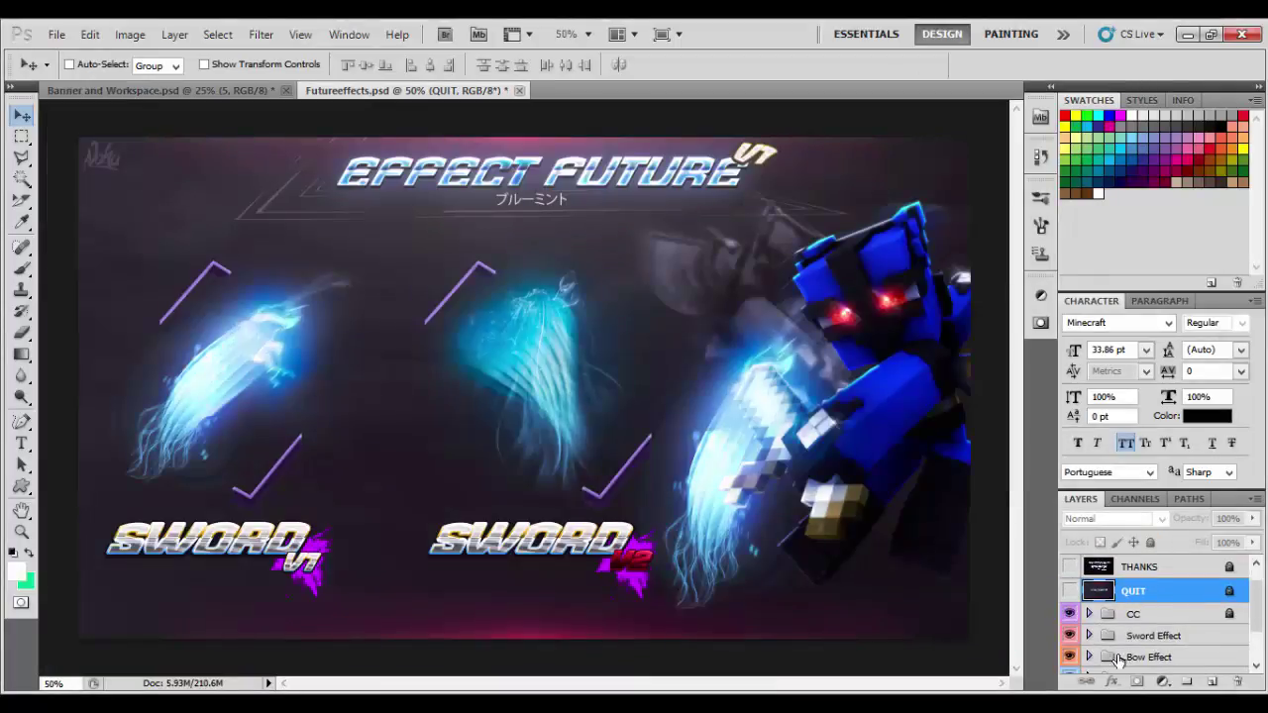
Step: Expand the Sword Effect group and compare Sword v1 and Sword v2 by toggling their visibility
left_click(1090, 636)
scroll(1096, 639, "down", 2)
left_click(1070, 609)
left_click(1070, 609)
left_click(1070, 630)
left_click(1070, 630)
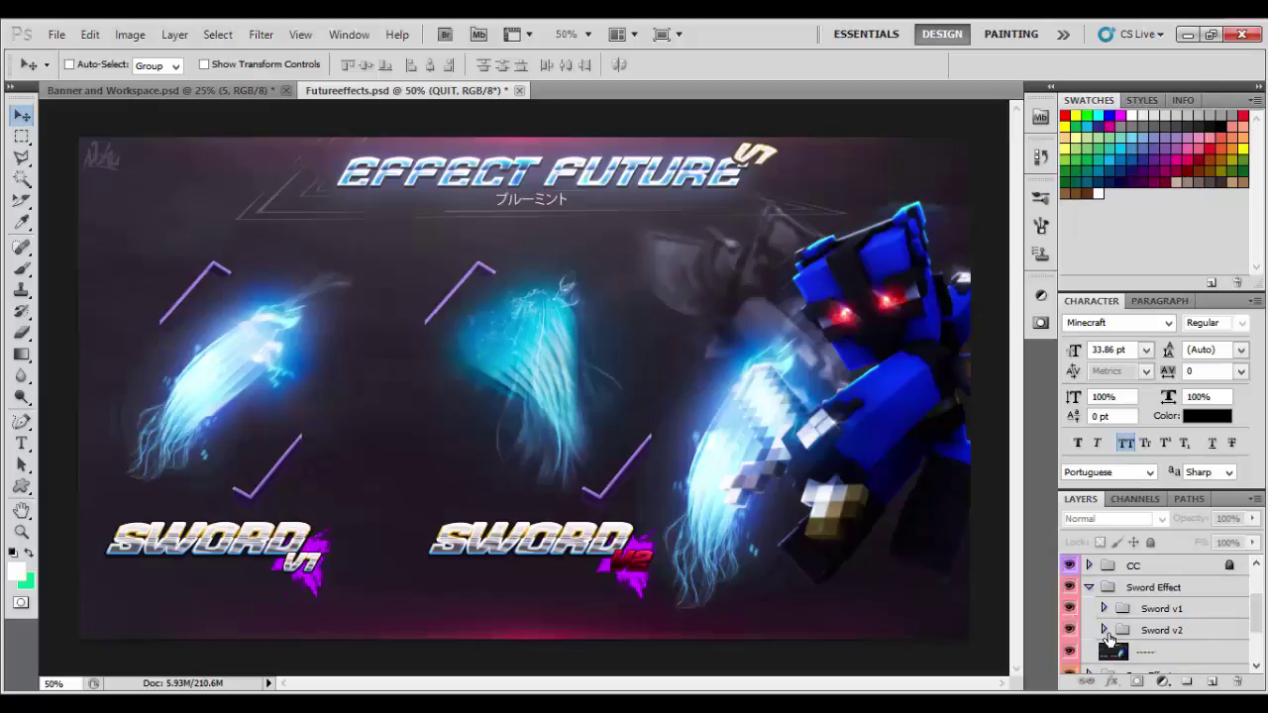
Step: Copy the Sword v2 group from Futureeffects.psd into the banner document
left_click(1105, 632)
scroll(1109, 639, "down", 1)
left_click(1110, 631)
left_click(1105, 608)
left_click(1171, 612)
left_click_drag(513, 384, 331, 329)
Step: Rotate the Sword v2 effect to about 165°, scale it to about 126% and place it over the diamond sword
key("ctrl+t")
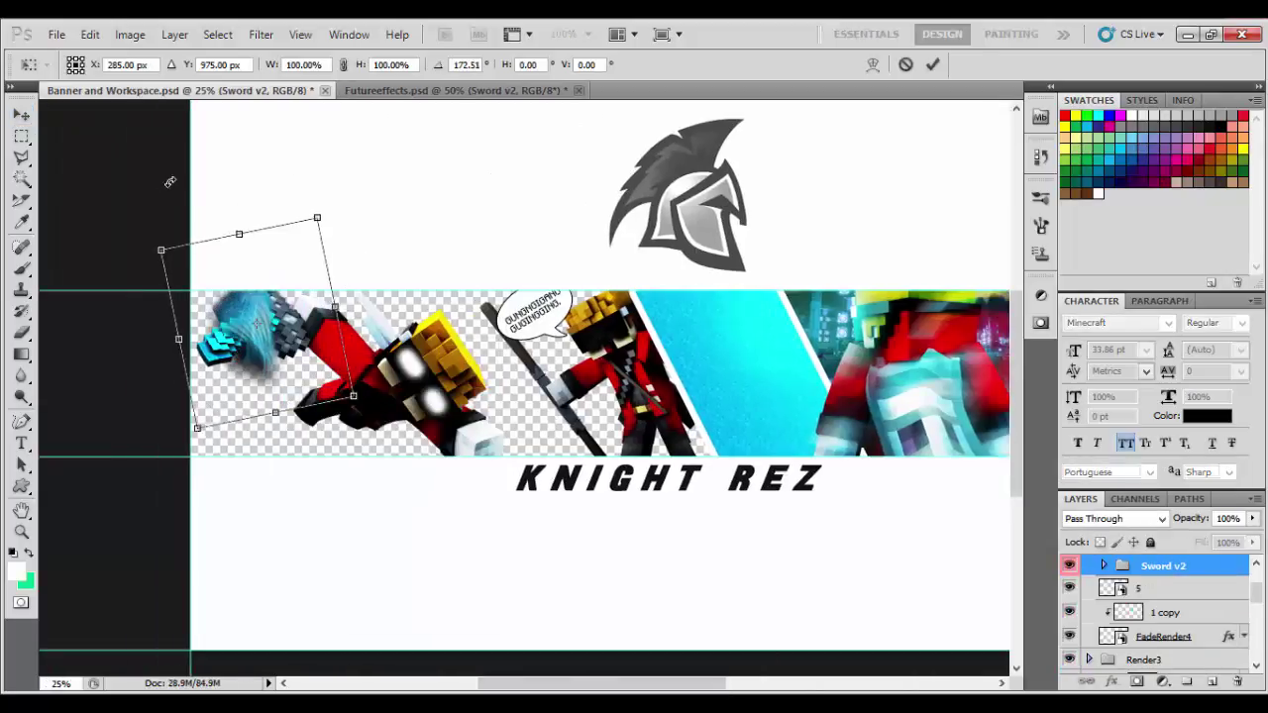
left_click_drag(171, 182, 142, 206)
left_click_drag(278, 371, 230, 356)
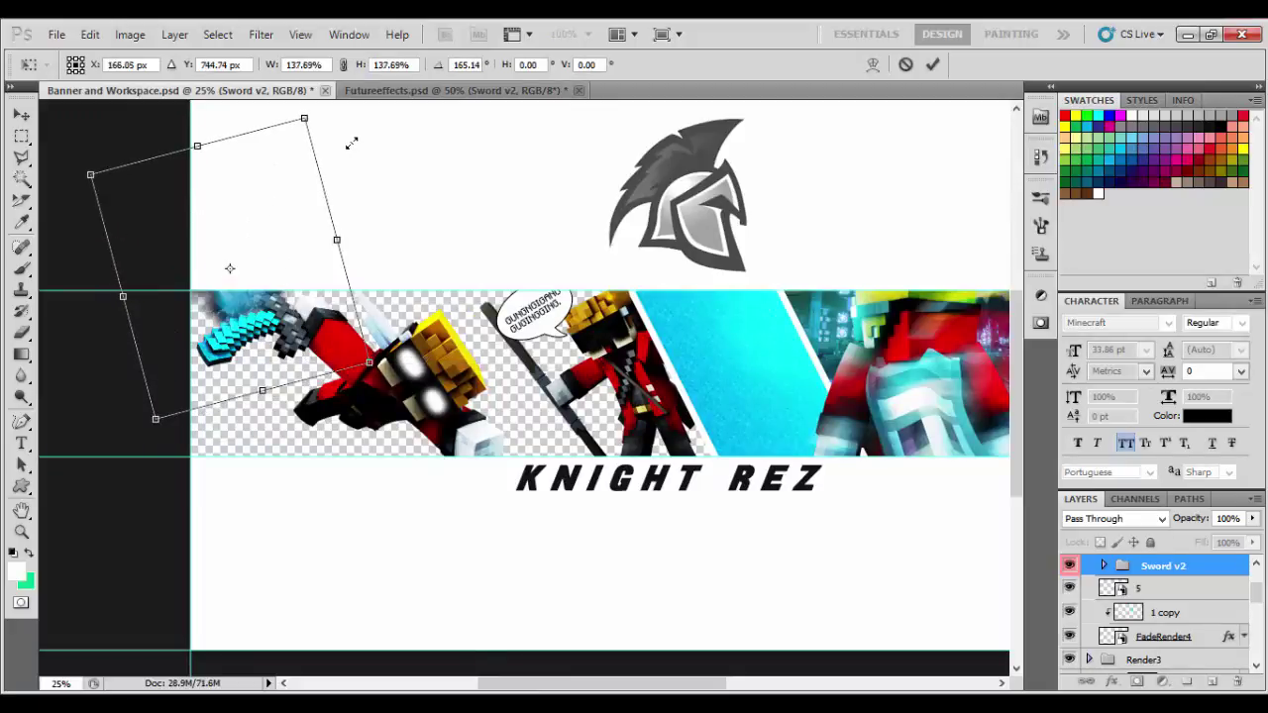
left_click_drag(304, 338, 284, 368)
left_click_drag(270, 177, 267, 181)
Step: Fine-tune the rotation and position of the Sword v2 effect along the diamond sword's blade and apply the transform
right_click(265, 345)
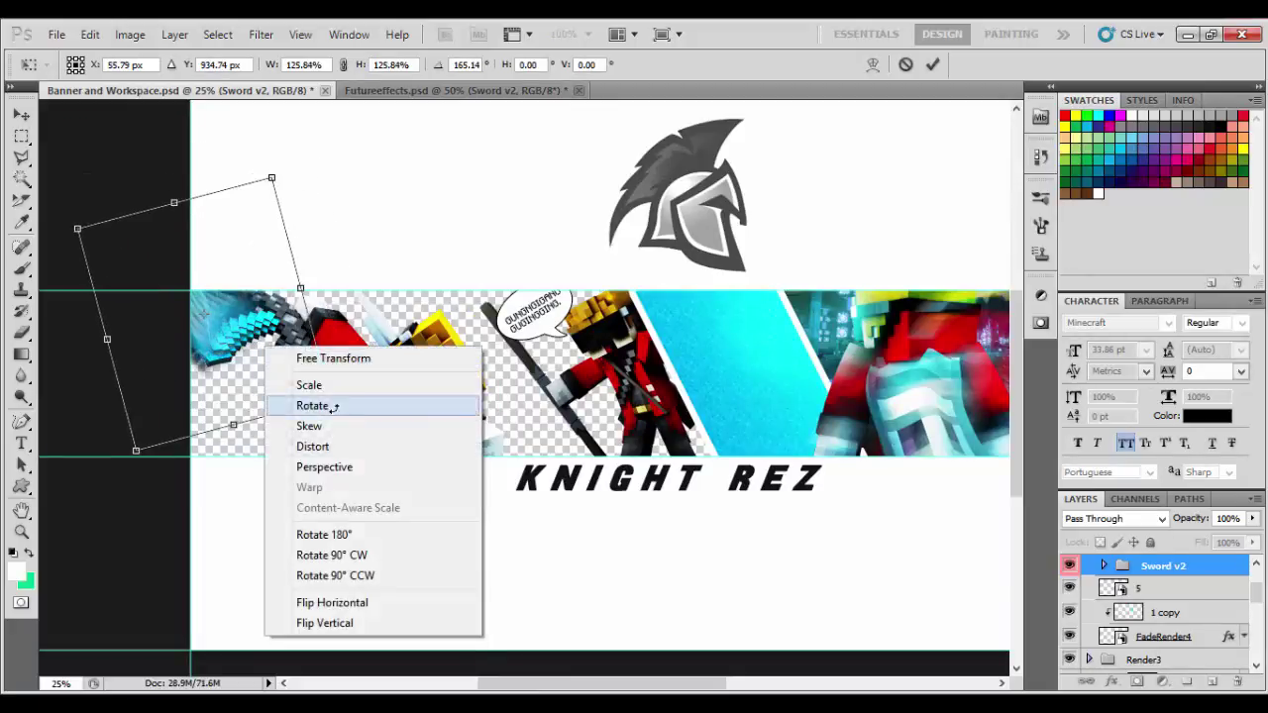
left_click(334, 406)
left_click_drag(340, 408, 333, 416)
left_click_drag(289, 345, 301, 349)
key("Return")
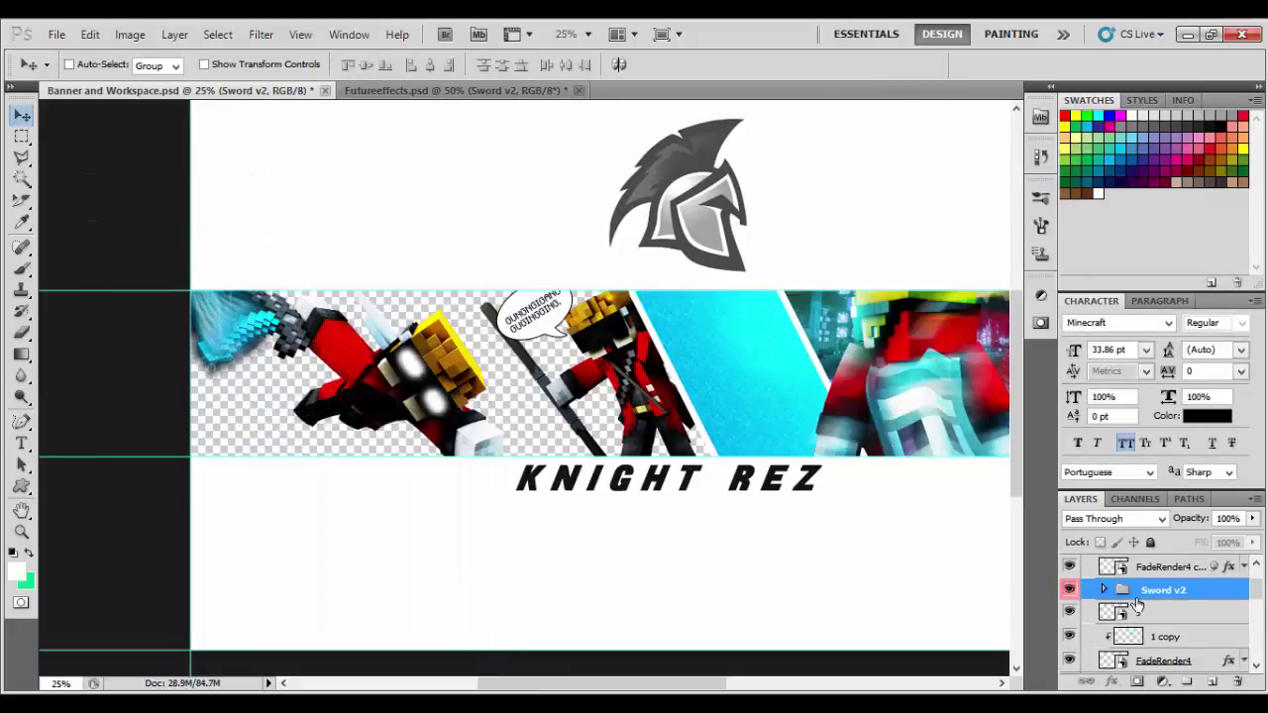
Step: Move the Sword v2 group into the Render3 group, above the Glowing Eyes layer
scroll(1156, 606, "down", 5)
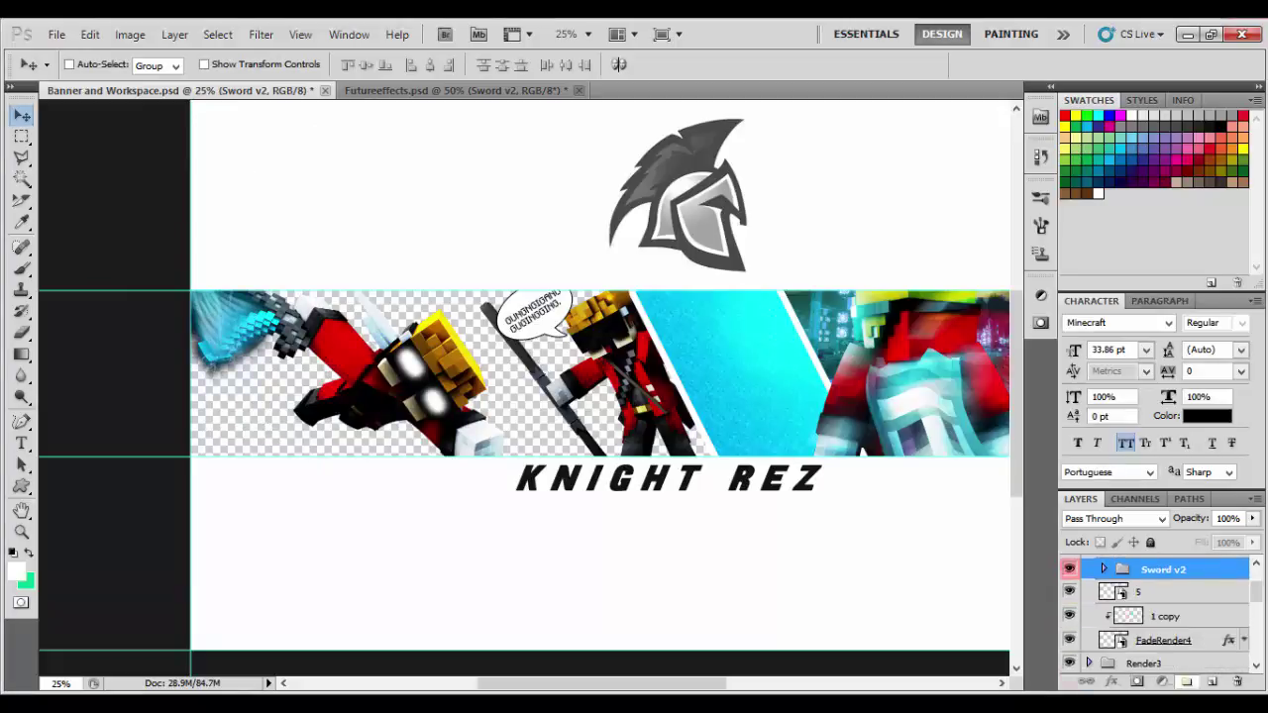
left_click_drag(1180, 591, 1173, 594)
left_click(1088, 572)
left_click_drag(1257, 603, 1192, 579)
double_click(1203, 599)
left_click(764, 272)
Step: Rotate the Sword v2 effect slightly to follow the diamond sword and apply the transform
key("ctrl+t")
right_click(295, 360)
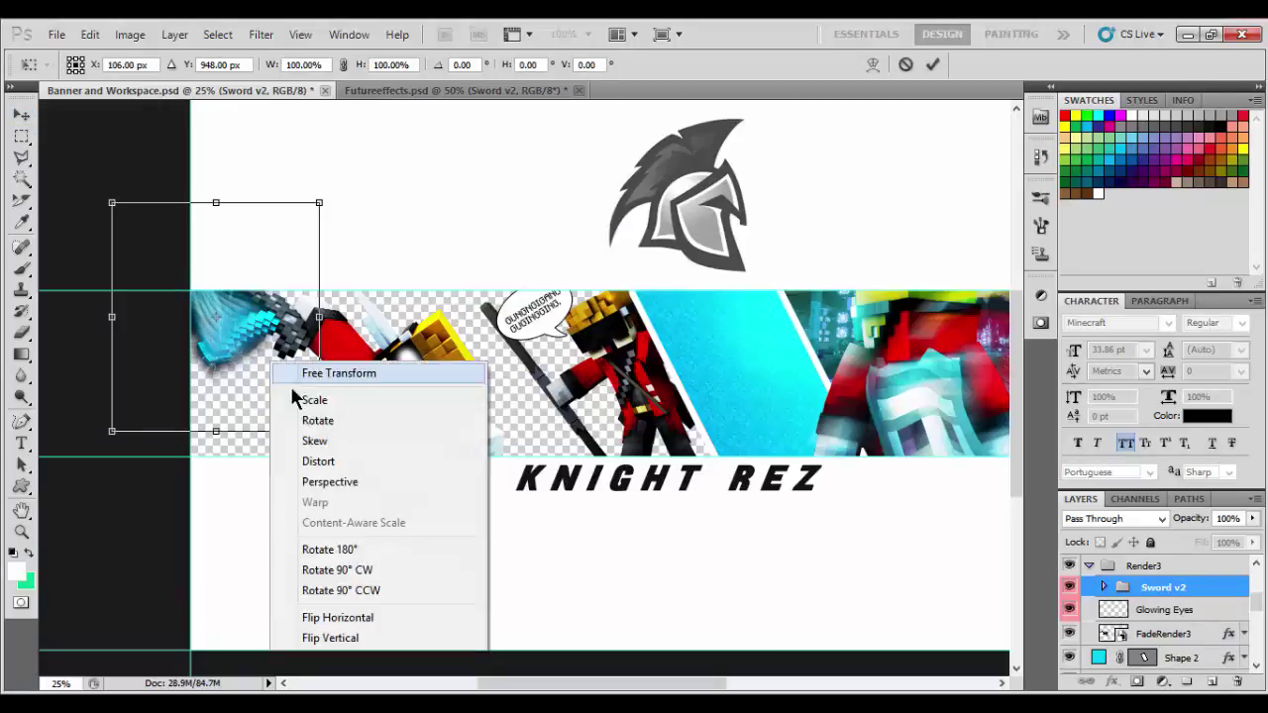
left_click(301, 419)
left_click_drag(286, 432, 259, 443)
left_click(933, 64)
Step: Copy the CC group from Futureeffects.psd into the banner document and place it directly below the Banner overlay layer
left_click(451, 91)
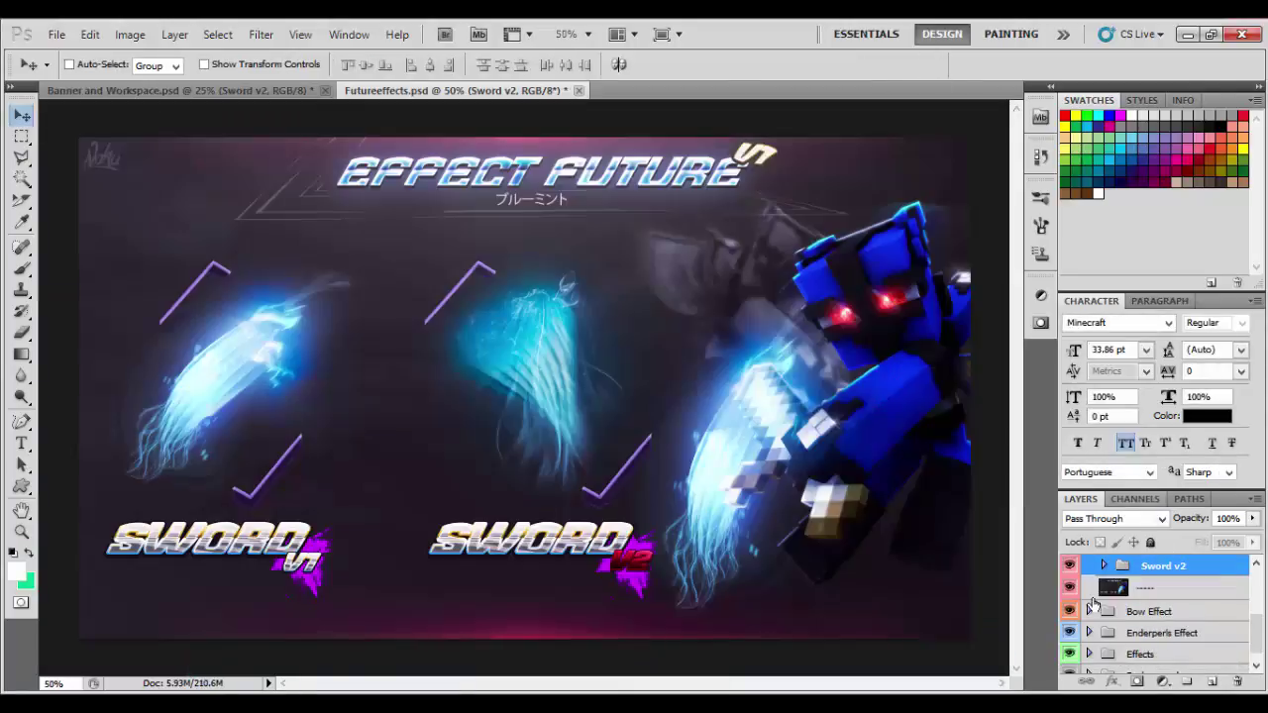
scroll(1107, 635, "up", 3)
left_click(1134, 567)
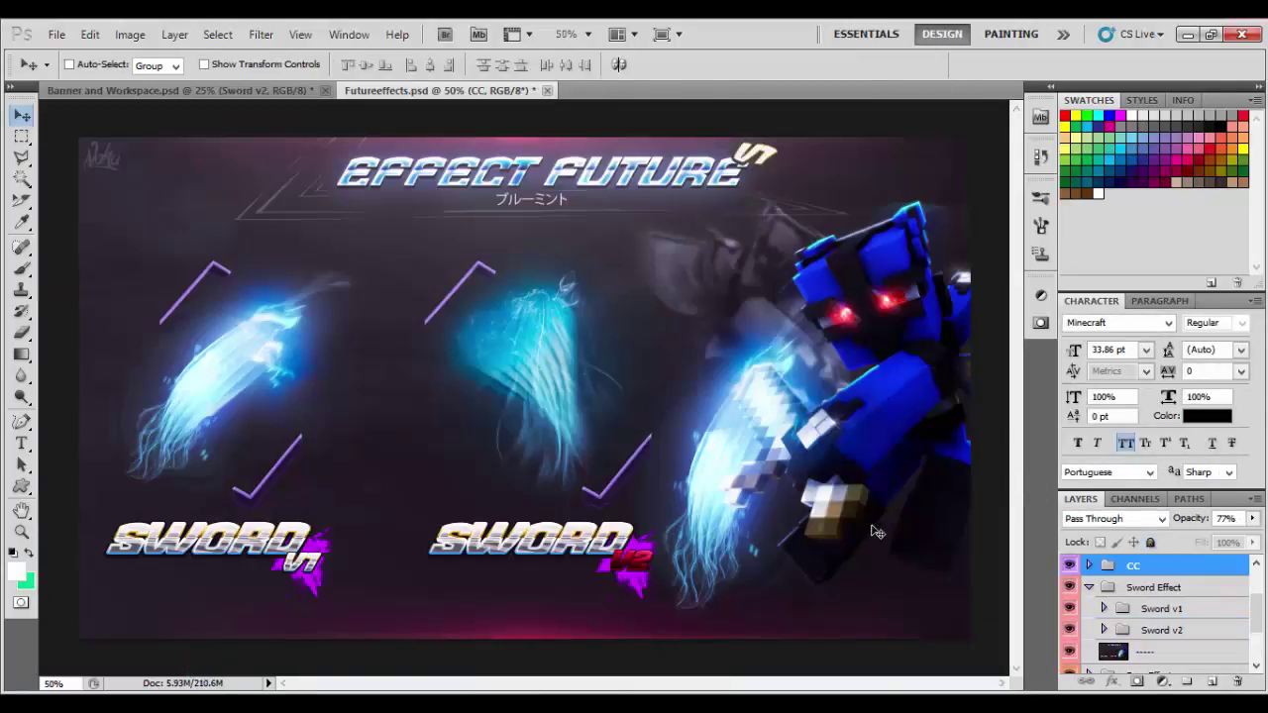
left_click_drag(877, 532, 821, 439)
mouse_move(1184, 585)
left_mouse_down()
mouse_move(1184, 547)
mouse_move(1188, 578)
left_mouse_up()
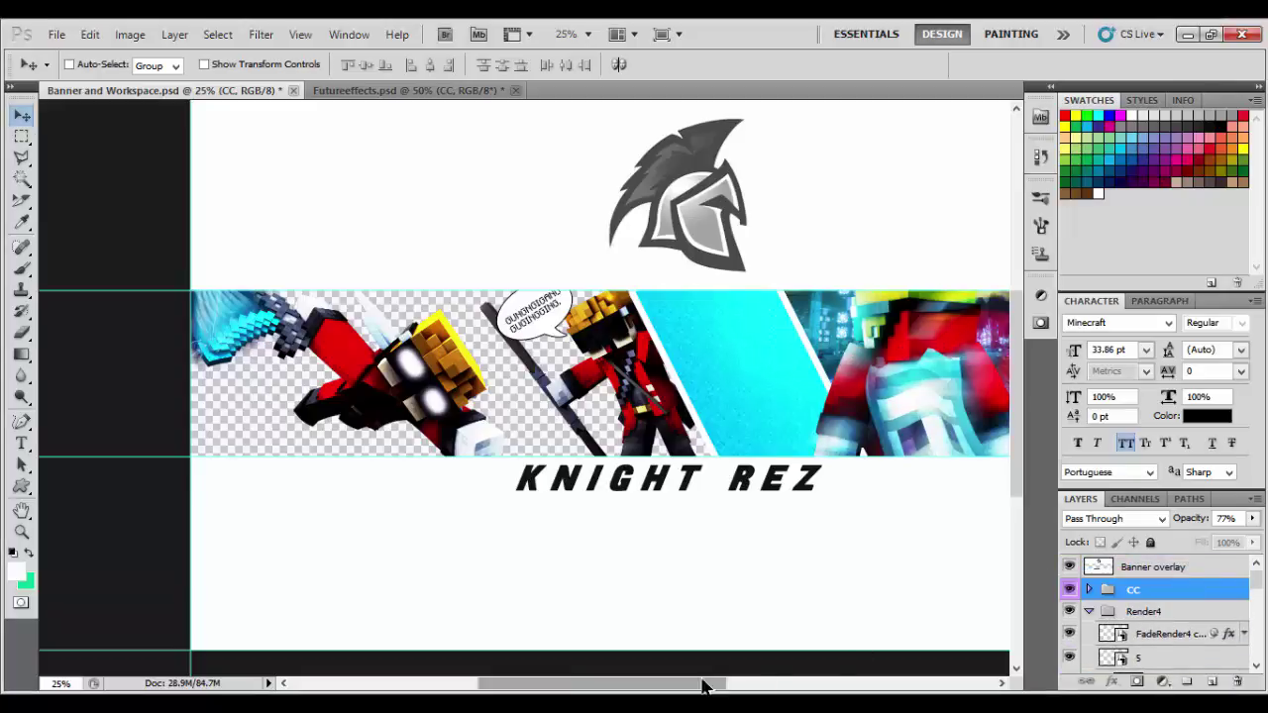
left_click_drag(704, 685, 784, 685)
key("ctrl+t")
key("Return")
Step: Close the Futureeffects document
left_click(18, 534)
left_click(327, 386, "alt")
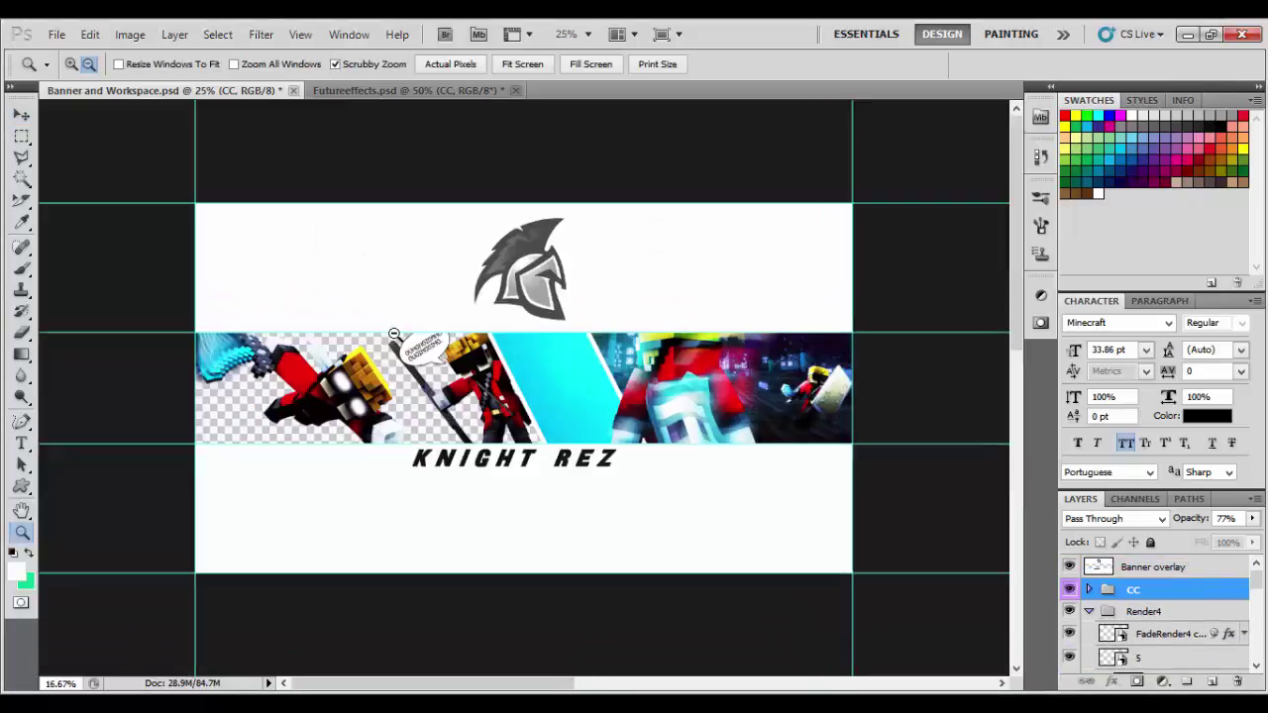
key("v")
left_click(527, 91)
left_click(647, 284)
Step: Place the Sky background image from the Documents folder over the banner's left part and move its layer directly above the Workspace group
left_click(56, 35)
left_click(79, 73)
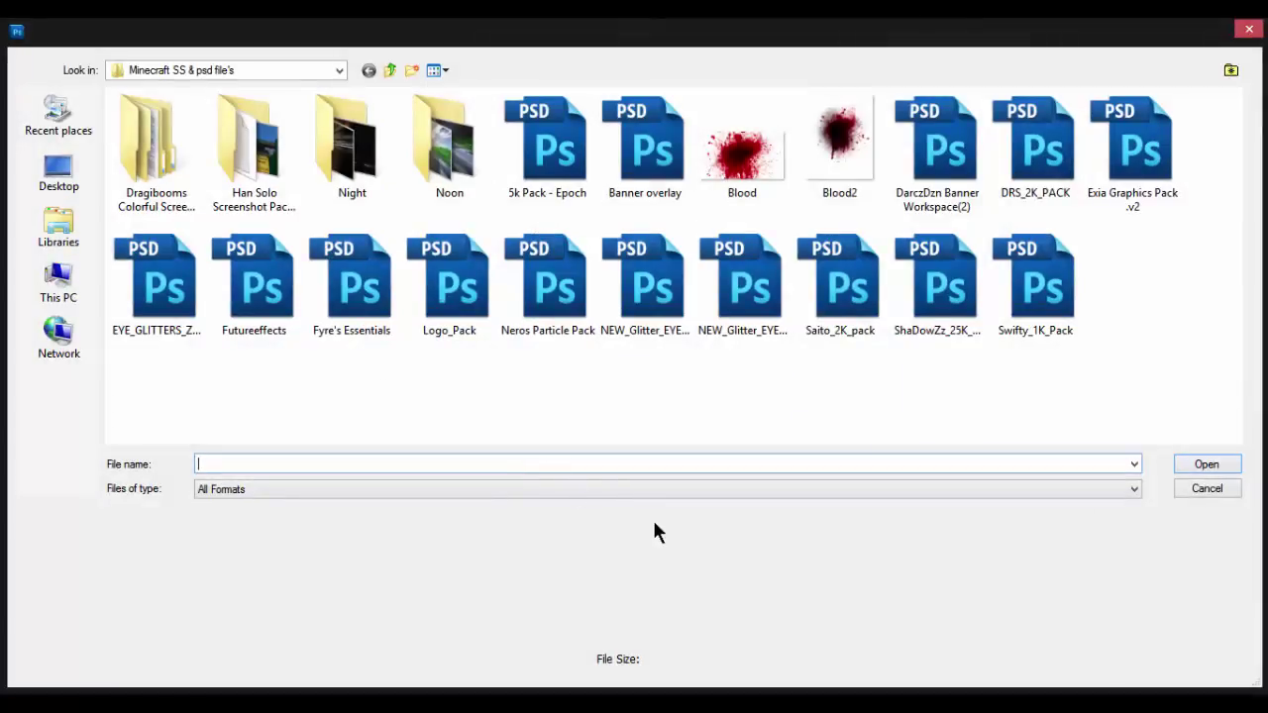
left_click(341, 70)
left_click(188, 186)
left_click_drag(1236, 272, 1235, 352)
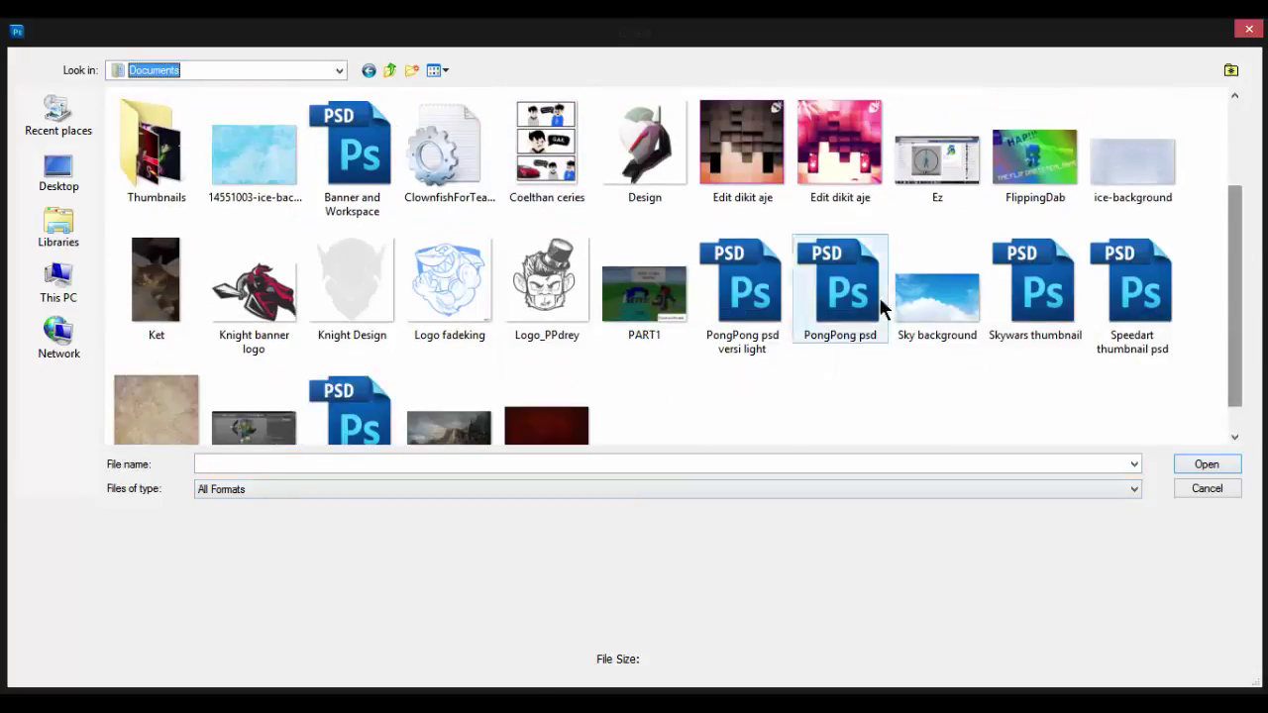
double_click(933, 295)
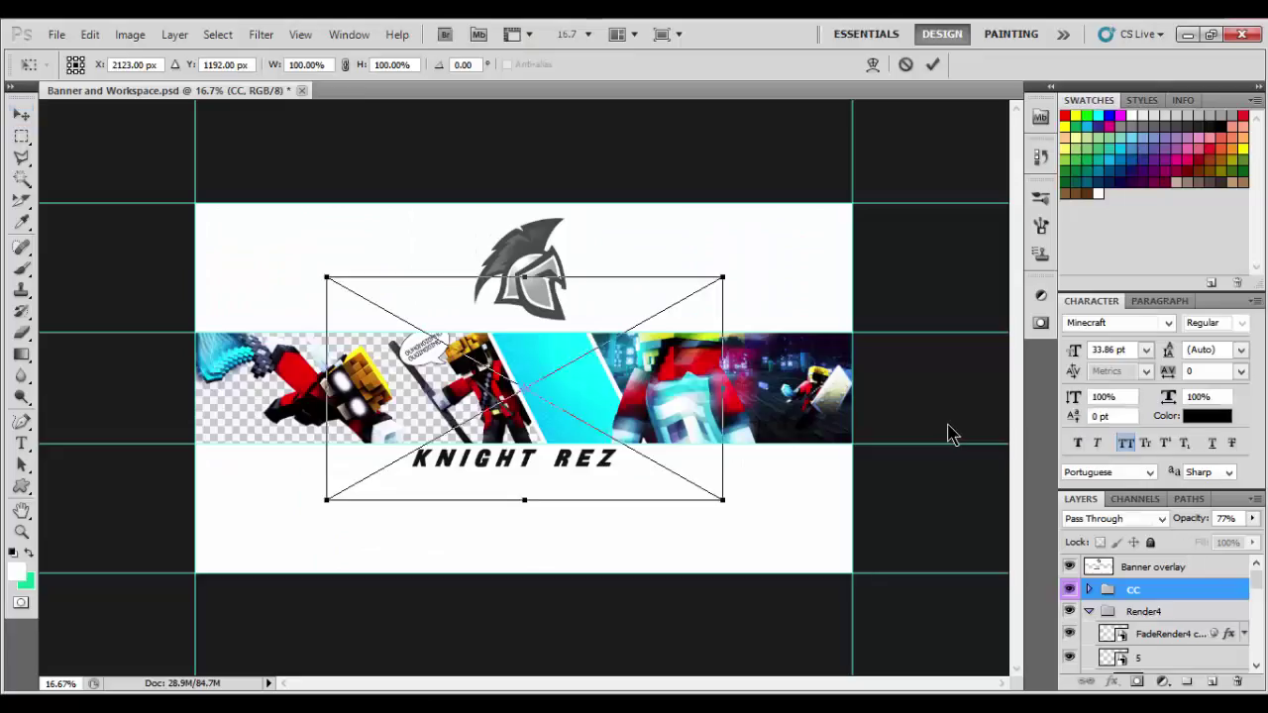
left_click_drag(670, 436, 415, 455)
left_click(932, 65)
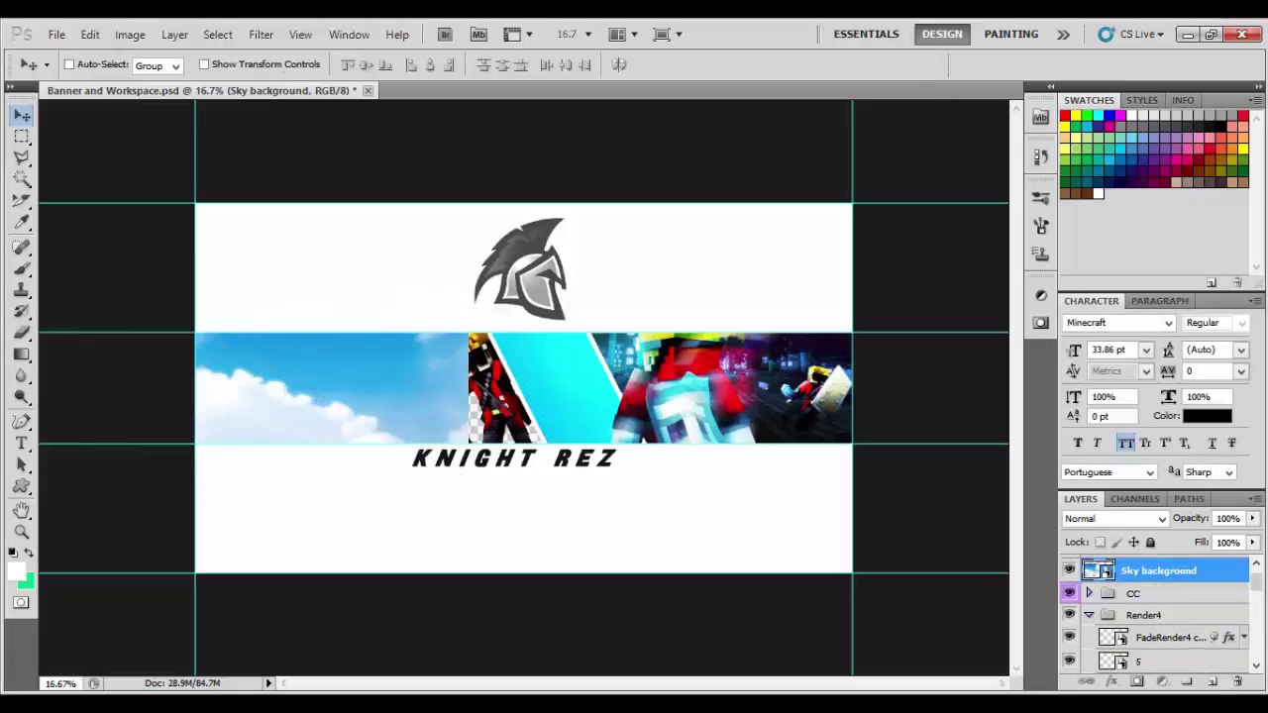
scroll(1154, 614, "down", 6)
left_click_drag(1140, 680, 1146, 650)
Step: Move the Sky background behind the flying character, rotate it about -10.9° and apply the transform
left_click(21, 535)
left_click(70, 65)
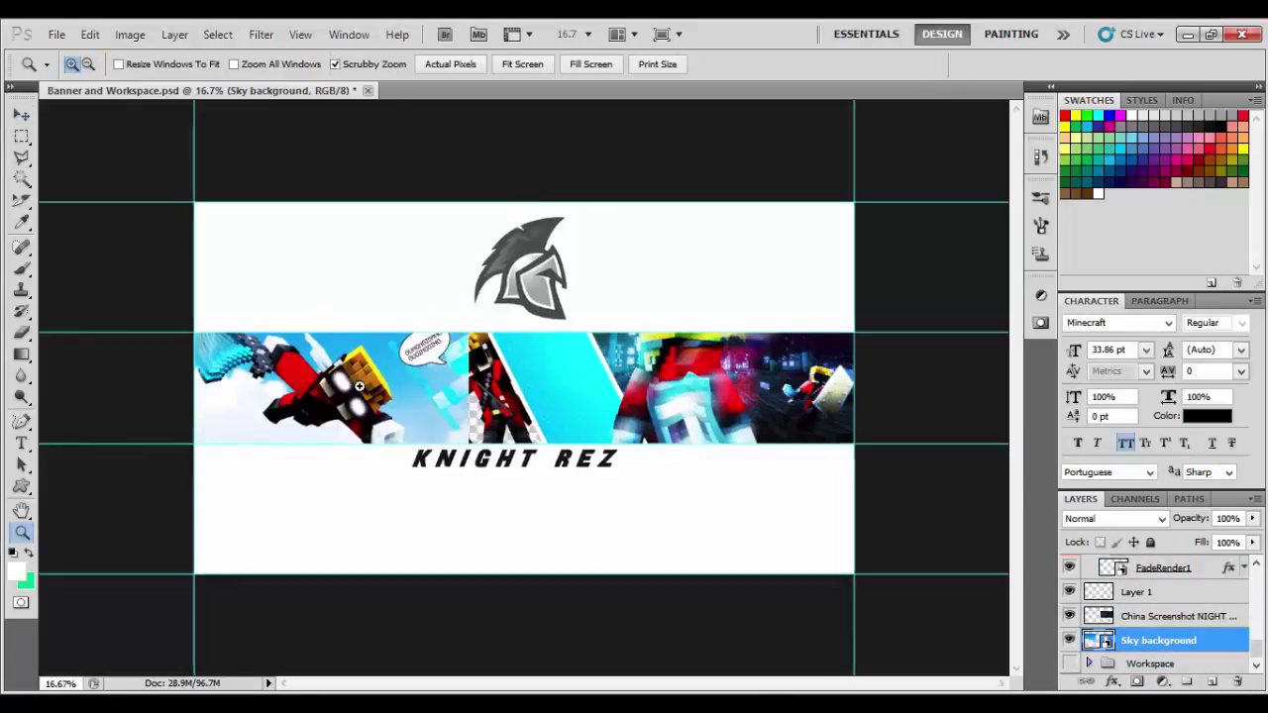
left_click(338, 396)
left_click(22, 116)
left_click_drag(599, 683, 573, 684)
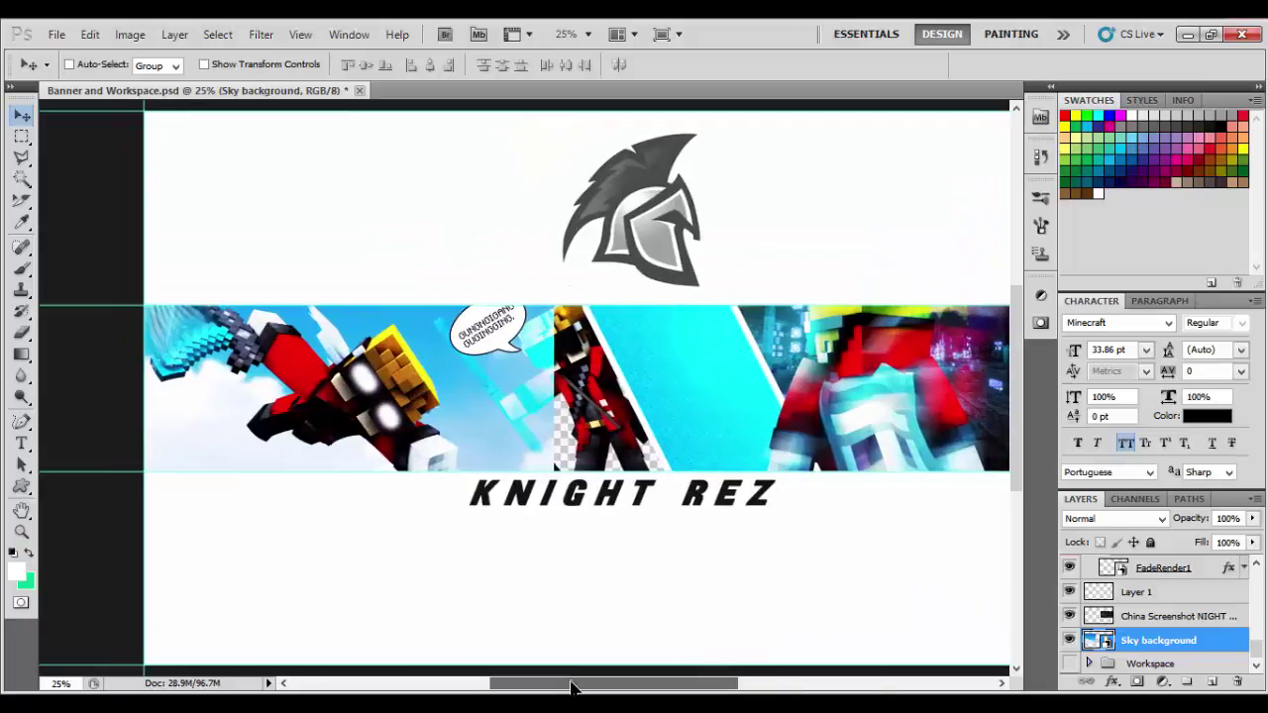
left_click_drag(480, 446, 346, 455)
key("ctrl+t")
left_click_drag(398, 542, 425, 484)
left_click_drag(292, 461, 368, 516)
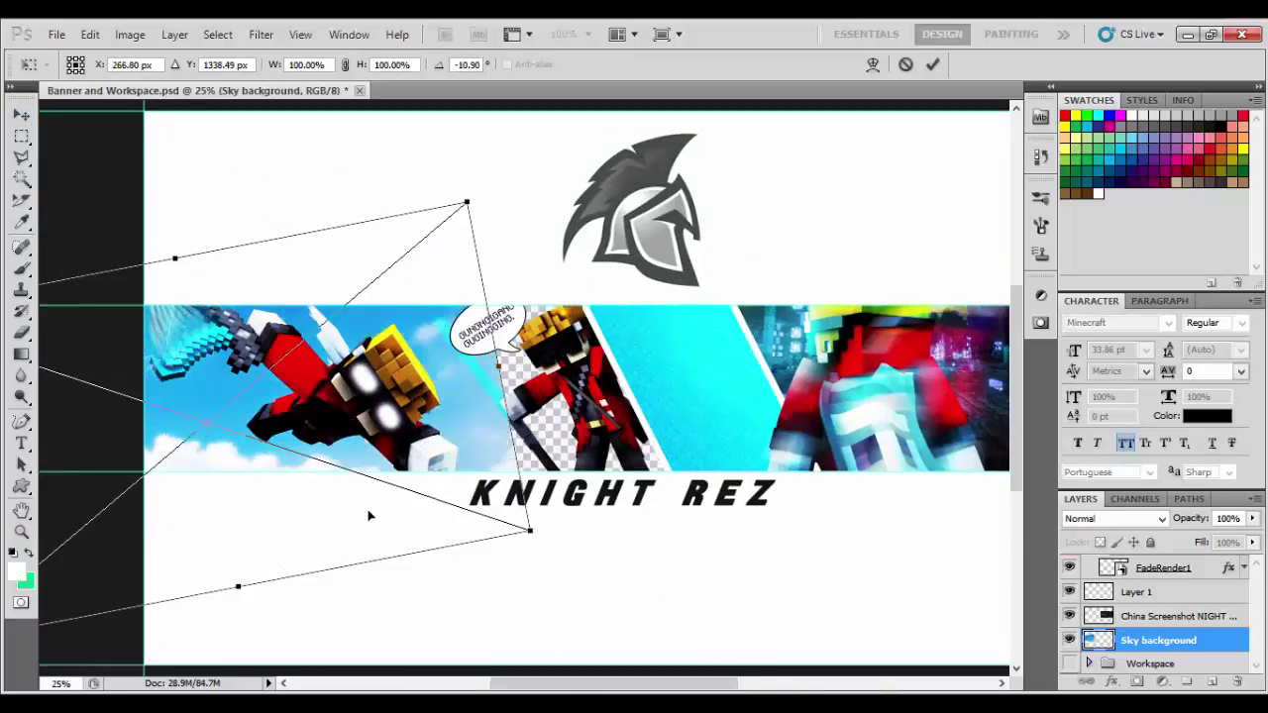
left_click(932, 65)
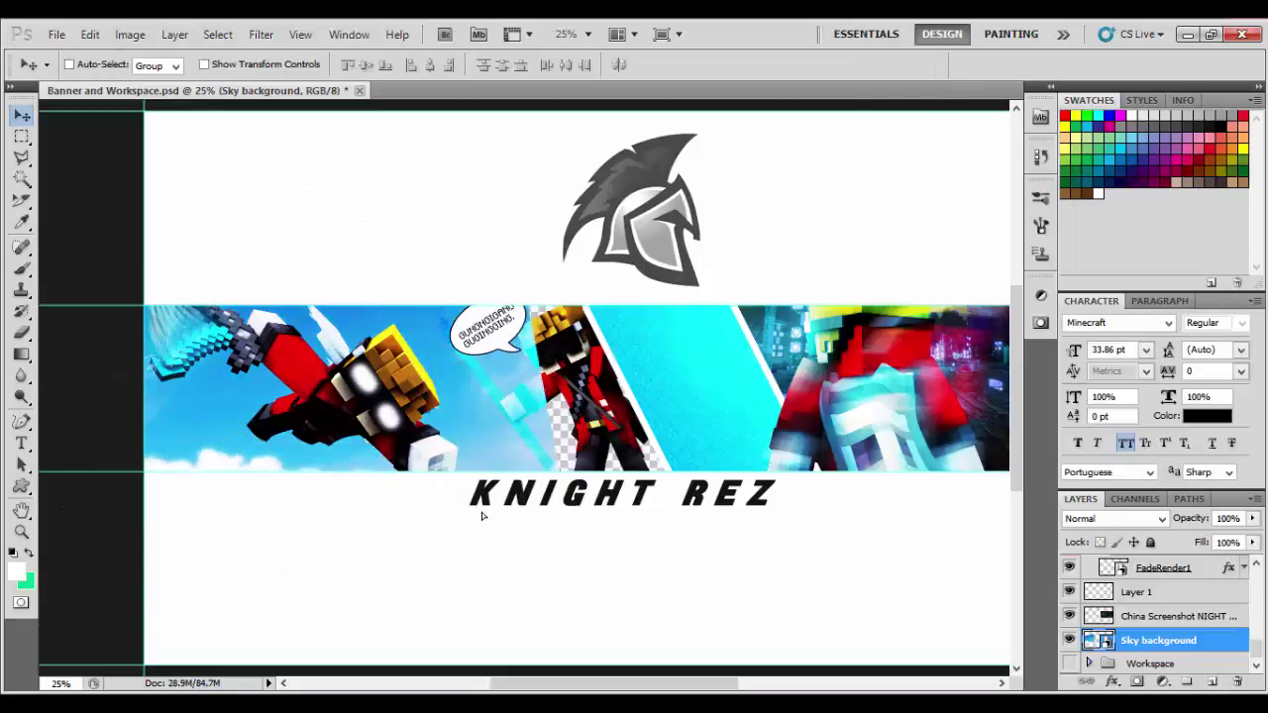
Step: Set the FadeRender2 layer's blending mode to Normal
scroll(1149, 614, "down", 5)
scroll(1149, 614, "down", 3)
left_click(1164, 618)
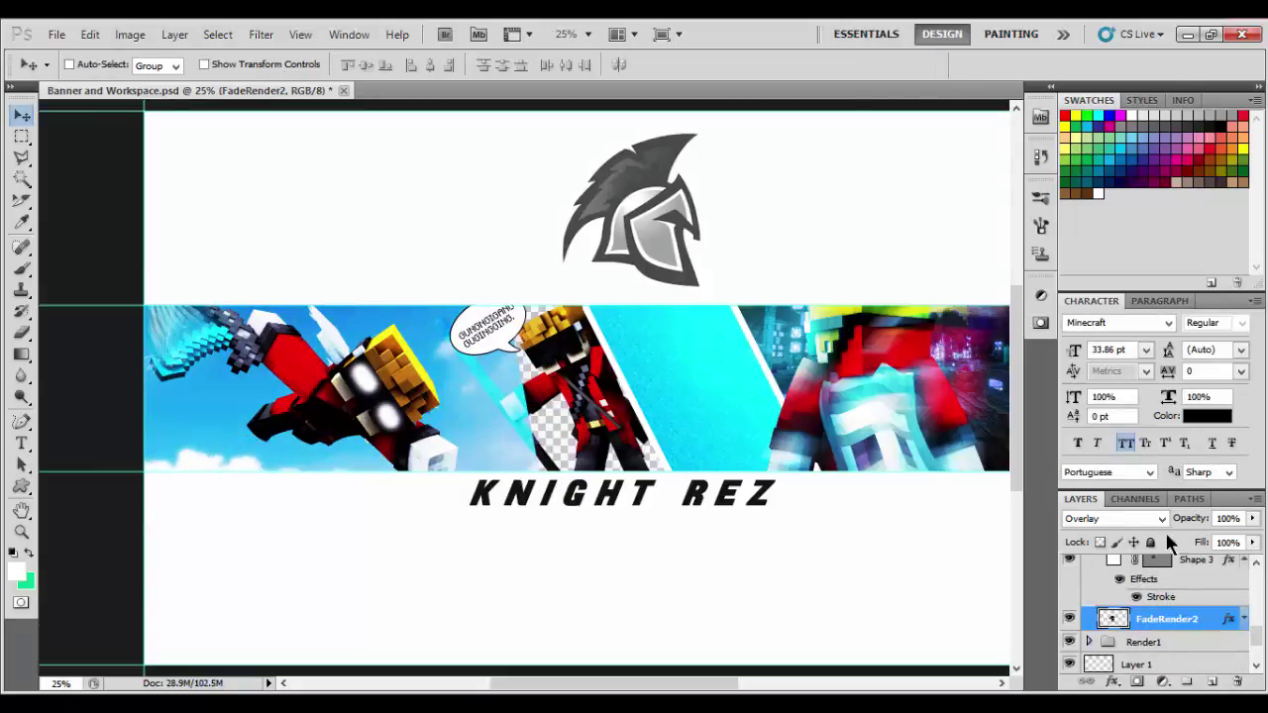
left_click(1114, 518)
left_click(1095, 51)
Step: Rasterize the Sky background layer and erase its right edge beside the second character with a soft 158 px eraser
left_click(21, 332)
left_click(95, 64)
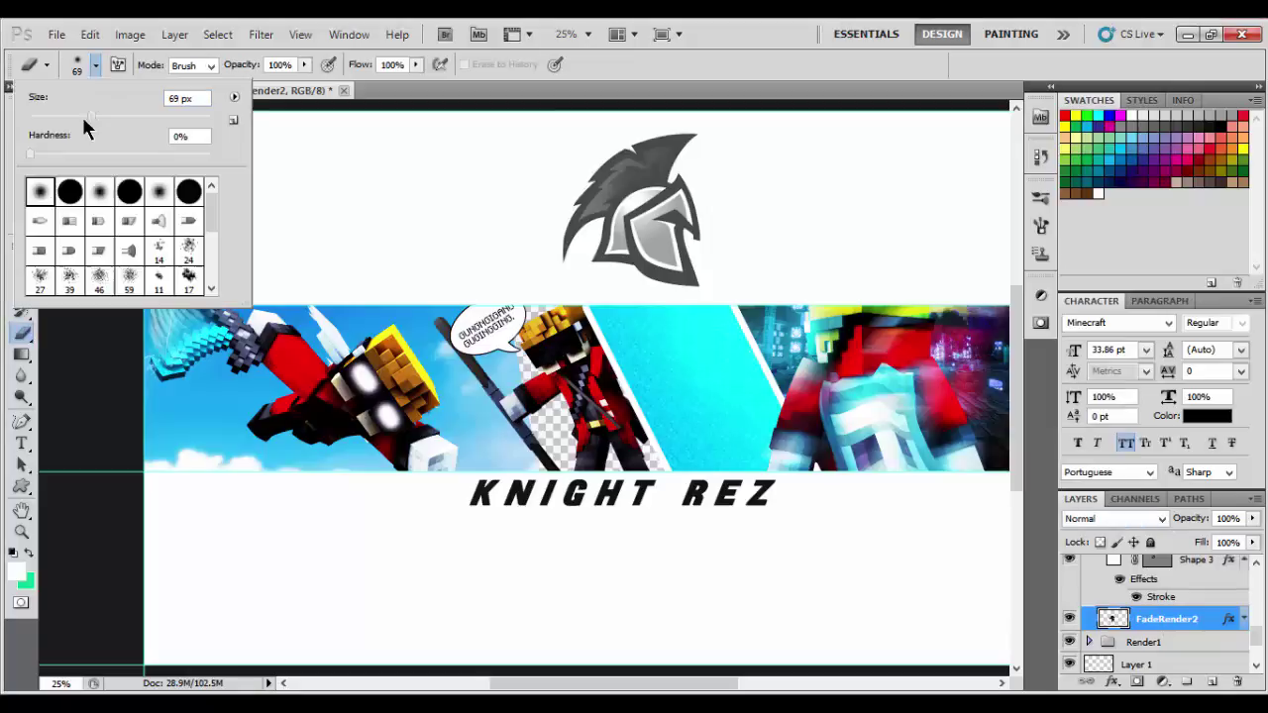
left_click_drag(509, 359, 546, 448)
key("ctrl+z")
scroll(1163, 644, "down", 3)
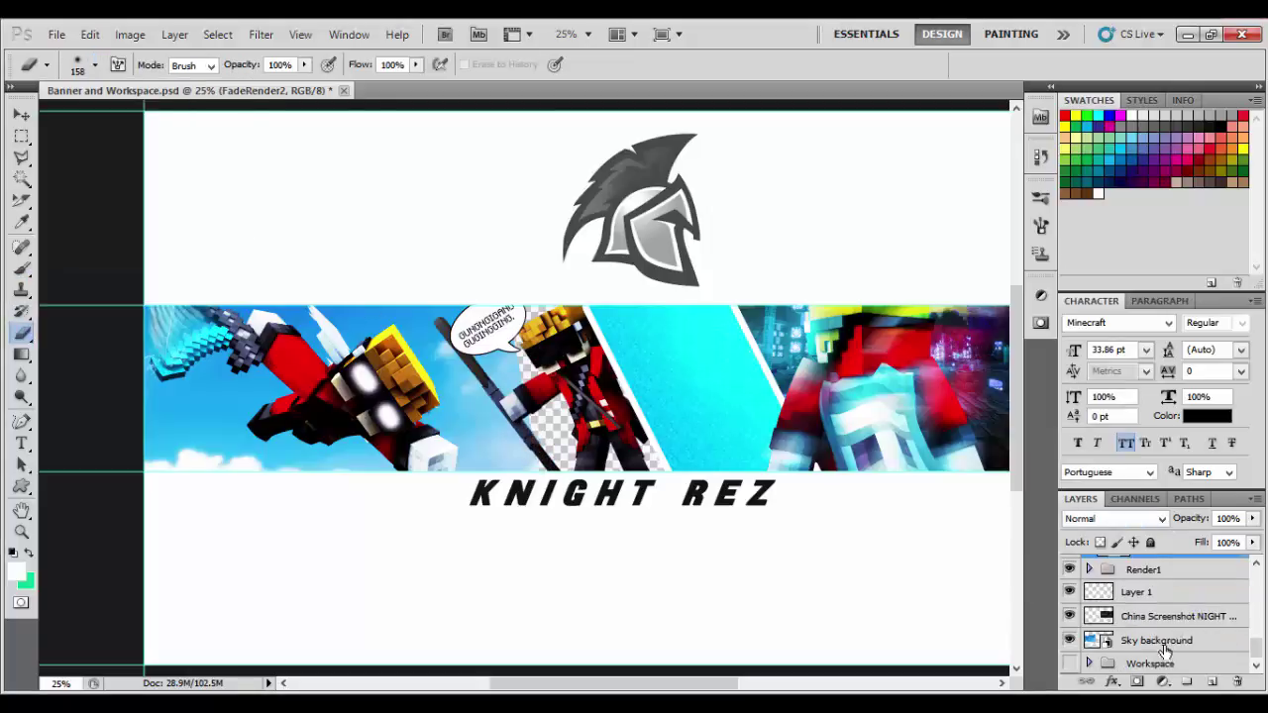
left_click(1163, 644)
left_click(525, 369)
left_click(626, 303)
left_click_drag(510, 368, 528, 454)
left_click(24, 116)
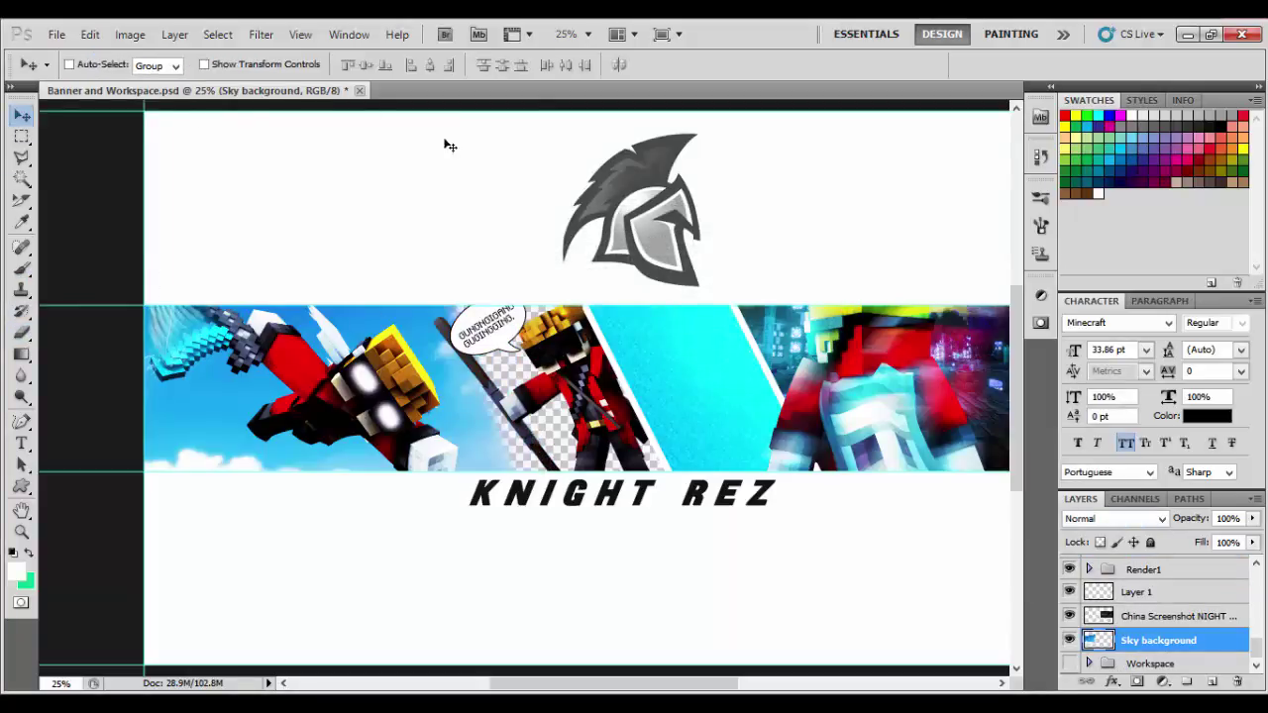
Step: Move the Render3 group slightly, rotate it about -8° and apply the transform
left_click(337, 464, "ctrl")
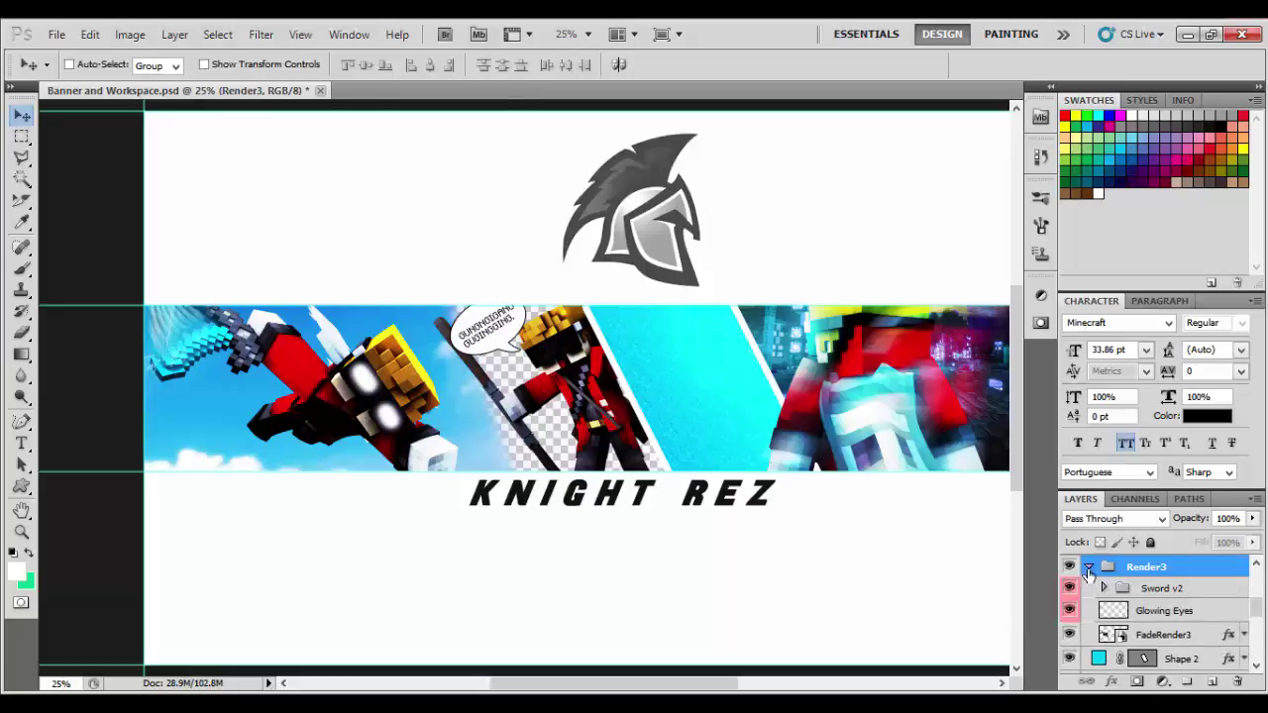
left_click_drag(374, 432, 389, 447)
key("ctrl+t")
right_click(389, 447)
left_click(443, 214)
left_click_drag(423, 517, 439, 495)
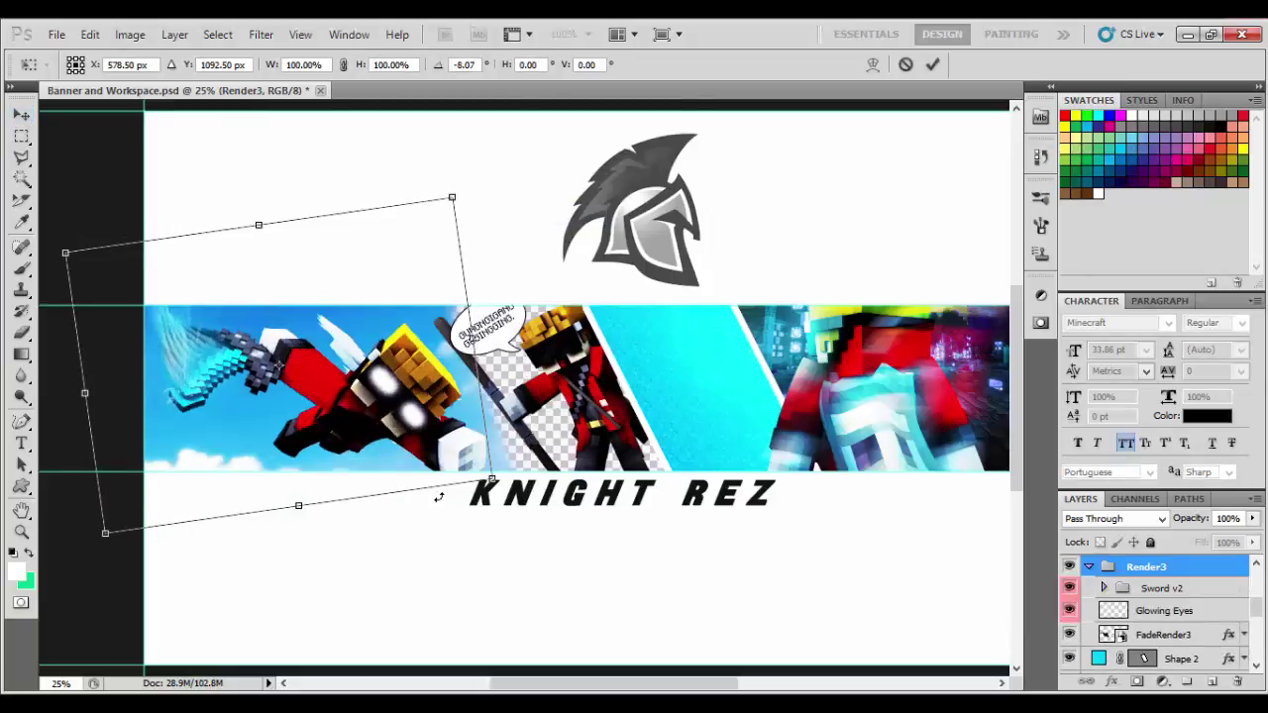
left_click_drag(397, 443, 392, 439)
left_click(934, 66)
Step: Place China Screenshot NIGHT (24) from the CHINA Night [BETTER] folder into the banner
left_click(57, 34)
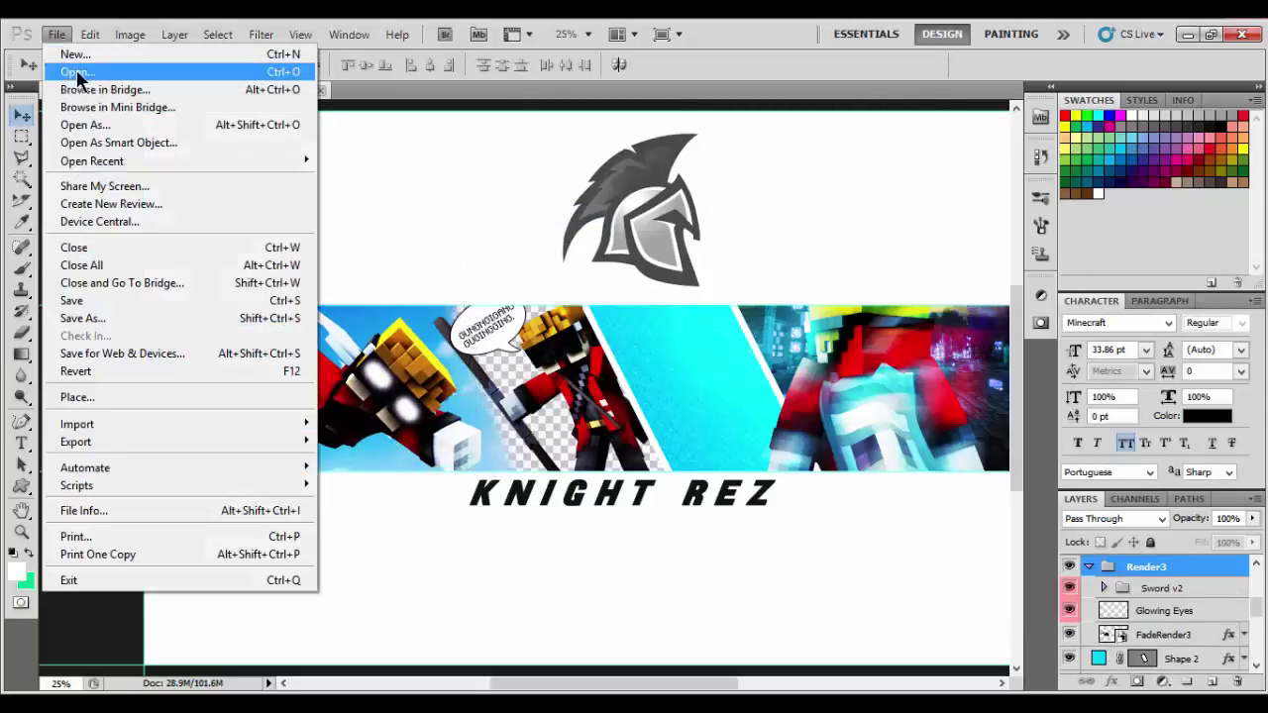
left_click(80, 396)
left_click(321, 61)
left_click(158, 307)
double_click(224, 111)
double_click(232, 154)
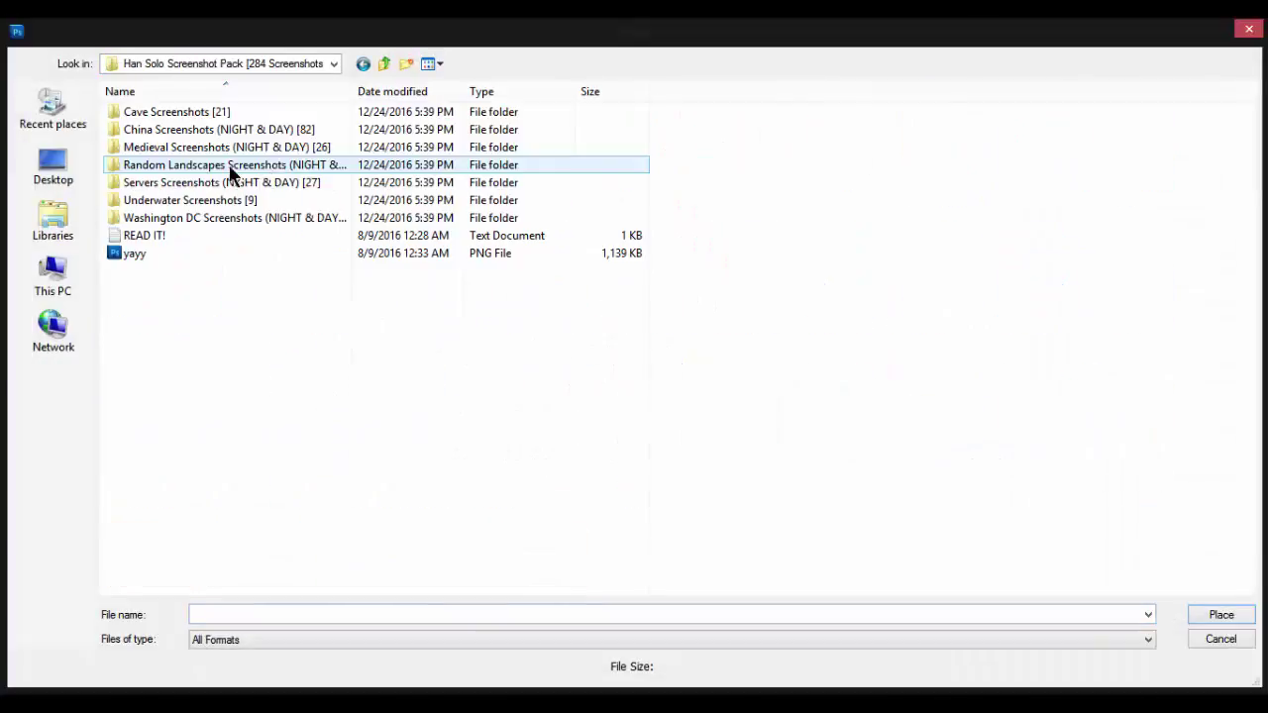
double_click(224, 129)
double_click(204, 149)
left_click_drag(1247, 330, 1238, 373)
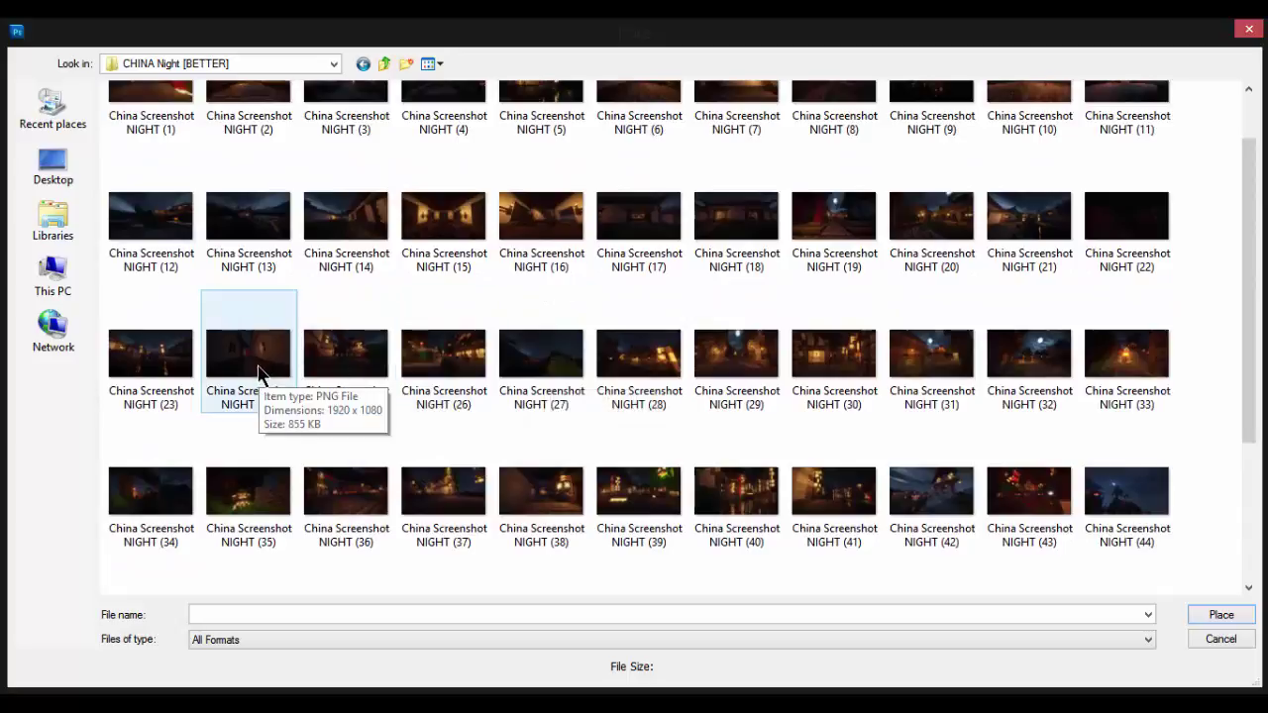
double_click(258, 373)
Step: Rotate the placed night screenshot about -14° and position it across the second character's section
right_click(606, 190)
left_click(660, 269)
left_click_drag(664, 523, 697, 495)
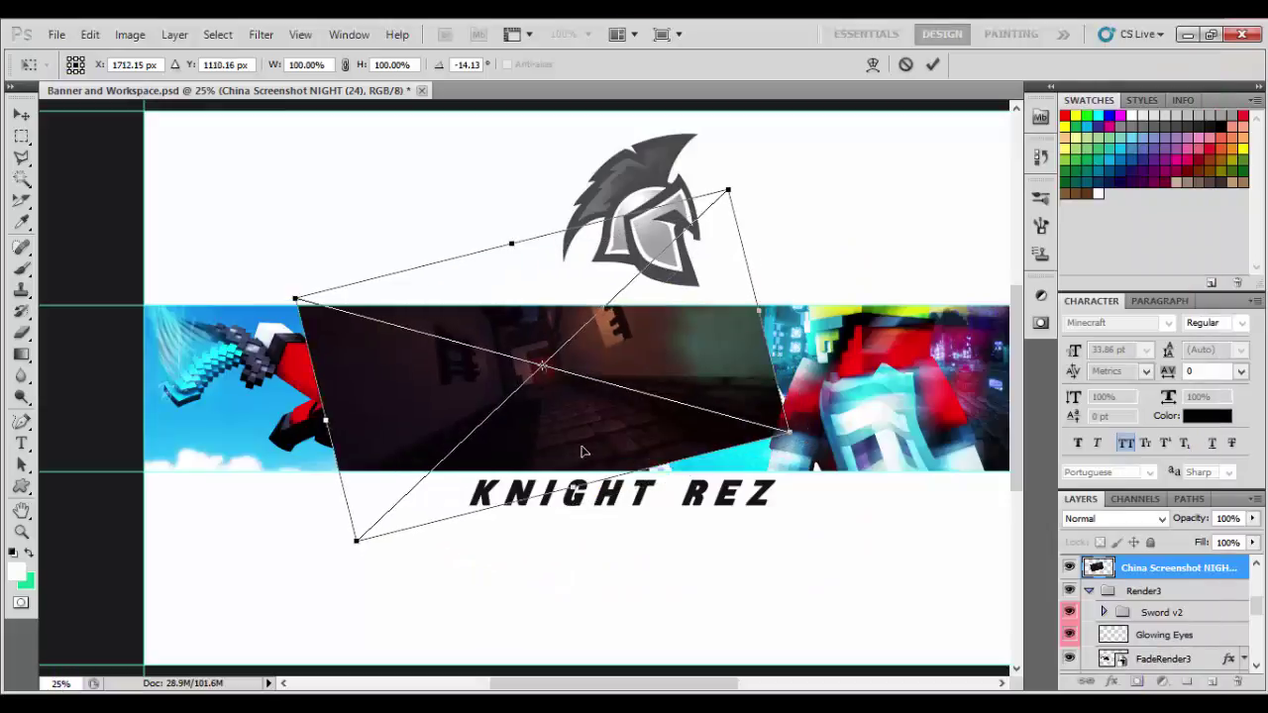
left_click_drag(646, 448, 639, 456)
right_click(710, 443)
left_click(708, 443)
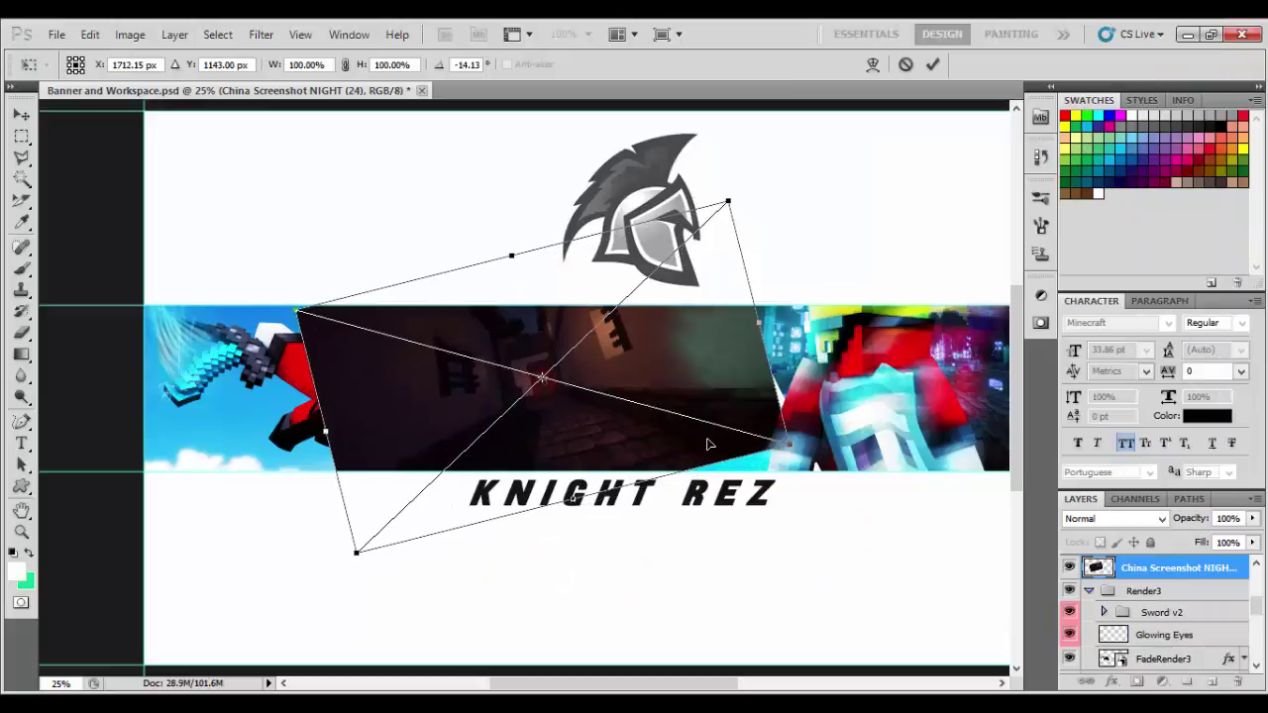
Step: Enlarge the placed night screenshot to fill the gap behind the second character and apply the transform
right_click(726, 442)
left_click(775, 159)
key("ctrl+t")
left_click_drag(790, 444, 822, 454)
left_click_drag(662, 481, 640, 467)
left_click_drag(339, 556, 317, 615)
left_click_drag(591, 466, 595, 446)
left_click(932, 64)
Step: Move the China Screenshot NIGHT (24) layer below Sky background and erase more of the sky's right edge to blend them
left_click_drag(1177, 569, 1161, 646)
key("e")
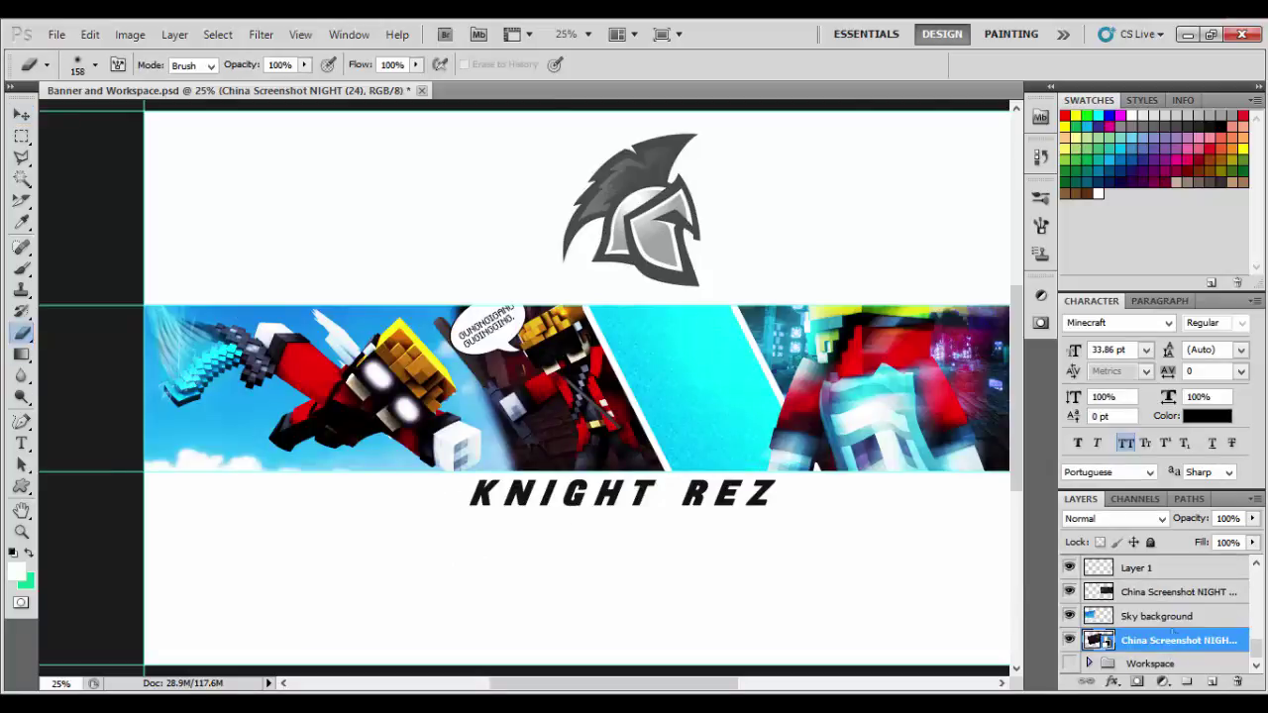
key("alt+bracketright")
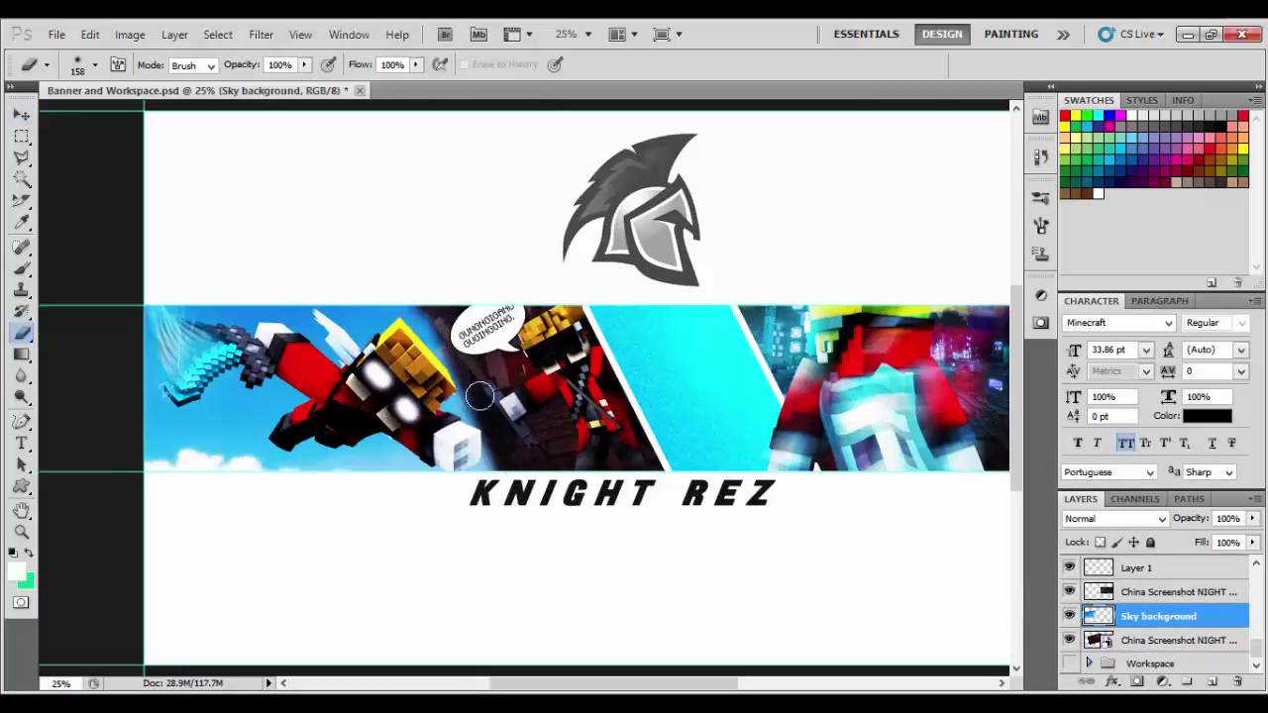
Step: Nudge the Render3 group slightly left and up within the sky section
left_click(21, 115)
scroll(1170, 589, "up", 5)
left_click(1088, 562)
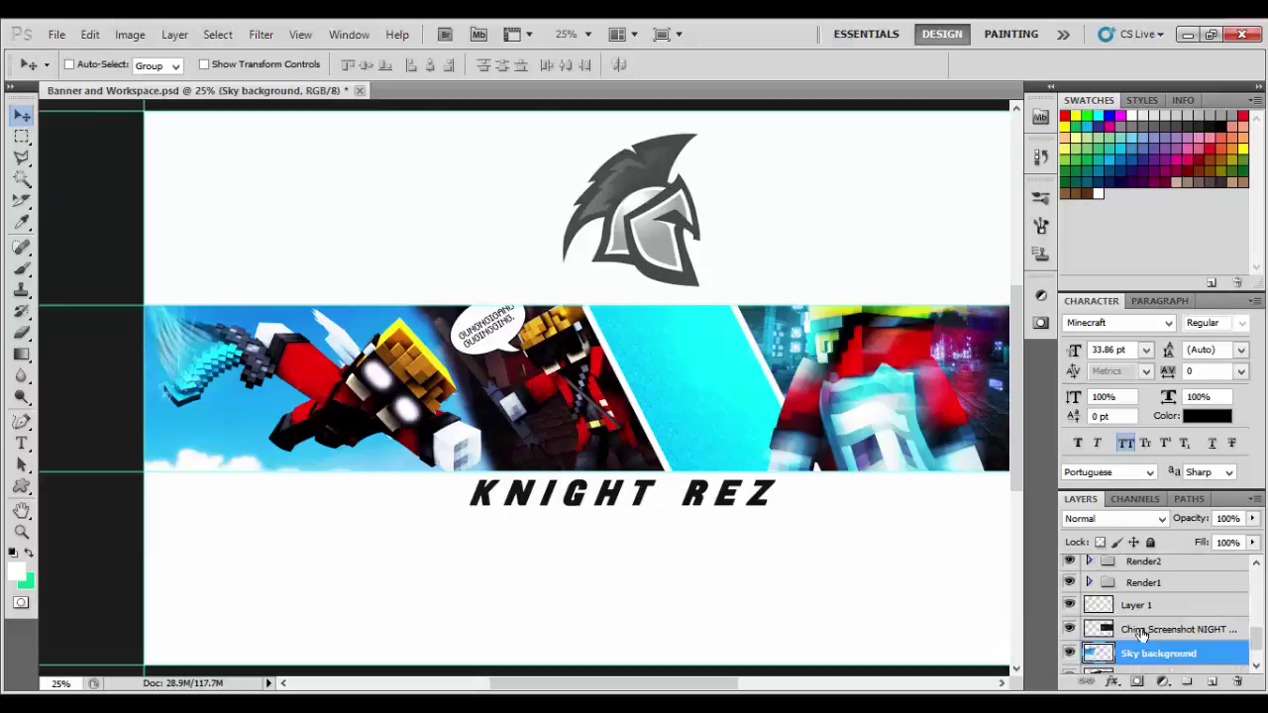
scroll(1134, 629, "up", 5)
left_click(1089, 567)
left_click(1145, 567)
left_click_drag(323, 418, 388, 415)
Step: Duplicate the FadeRender3 layer and apply a Motion Blur at a -23° angle to the copy, increasing the blur distance
left_click(1089, 567)
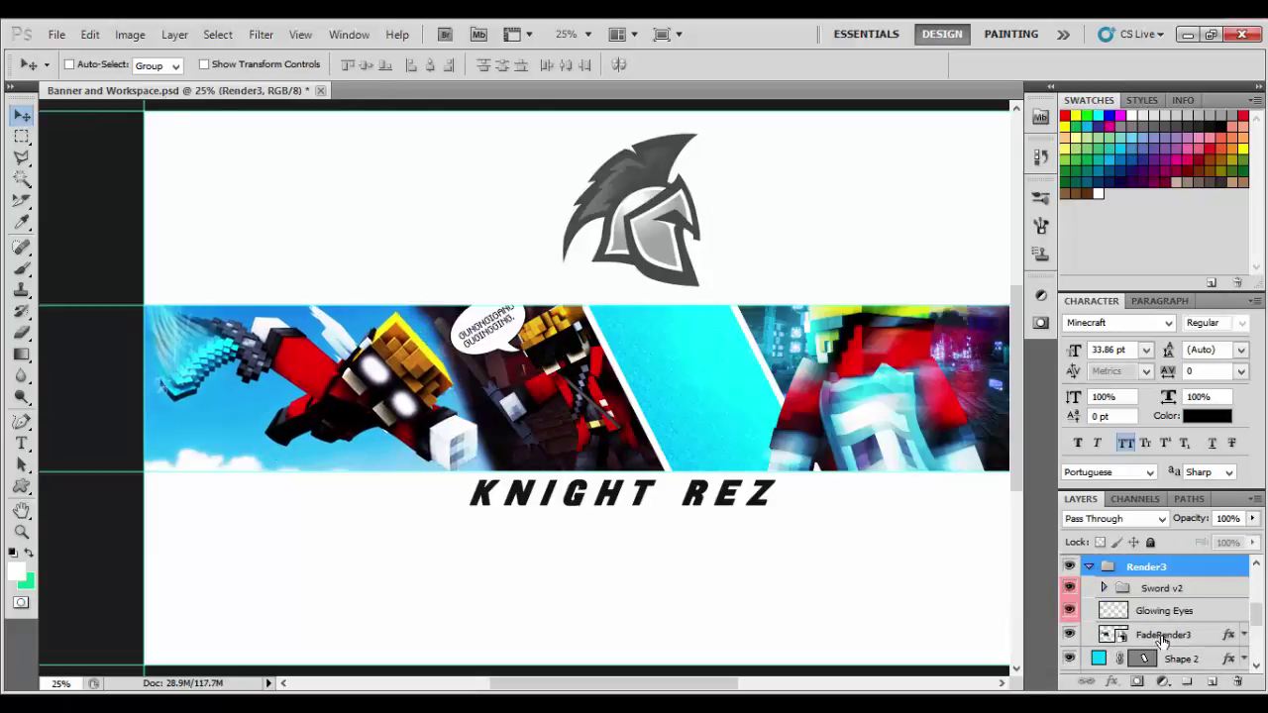
left_click(1169, 634)
left_click(261, 33)
left_click(505, 306)
left_click_drag(873, 325, 873, 332)
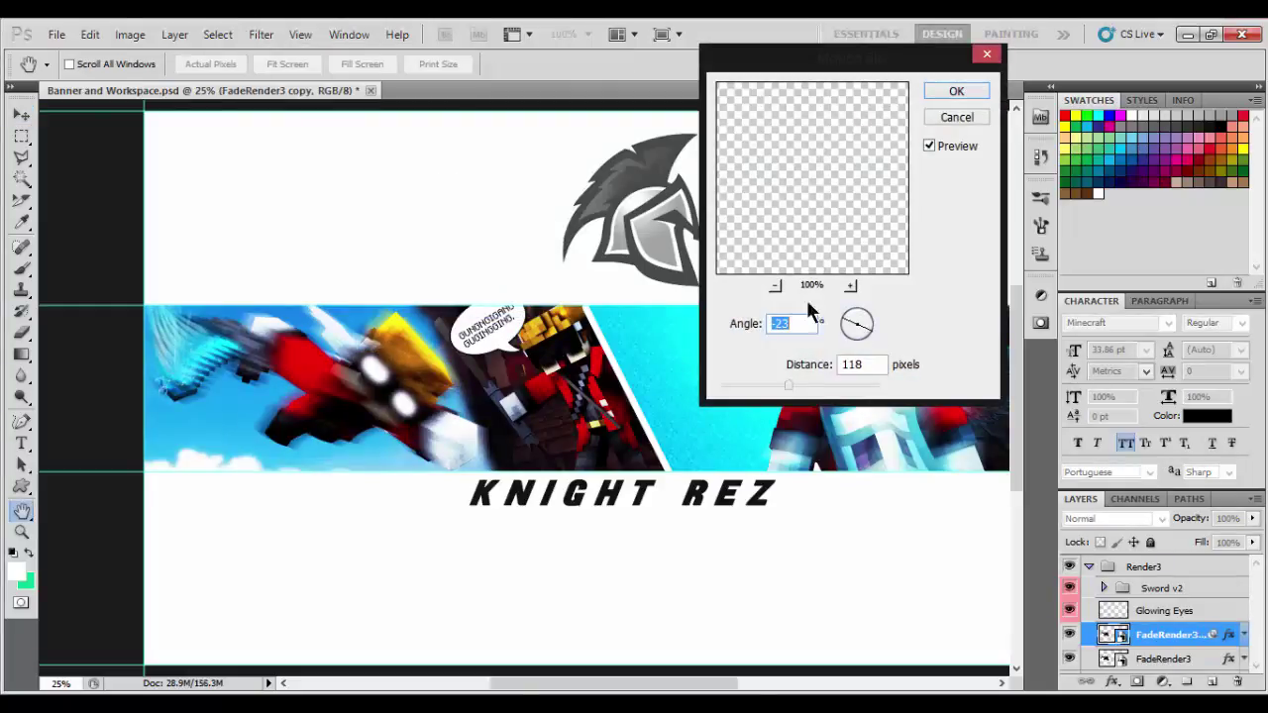
left_click_drag(789, 385, 807, 385)
left_click(956, 92)
Step: Set the blurred FadeRender3 copy's blending mode to Linear Dodge (Add) and collapse the Render3 group
left_click(1161, 519)
left_click(1116, 223)
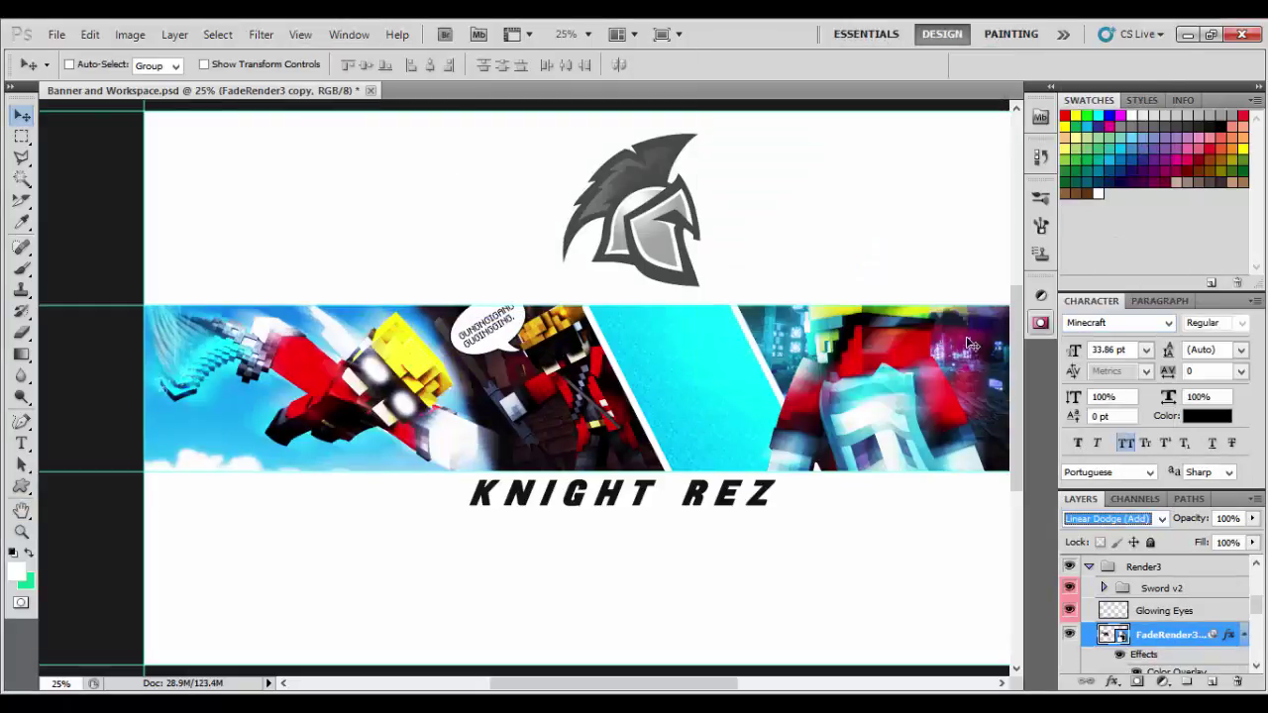
left_click(1090, 566)
left_click(1154, 616)
mouse_move(666, 684)
left_mouse_down()
mouse_move(728, 693)
mouse_move(686, 693)
left_mouse_up()
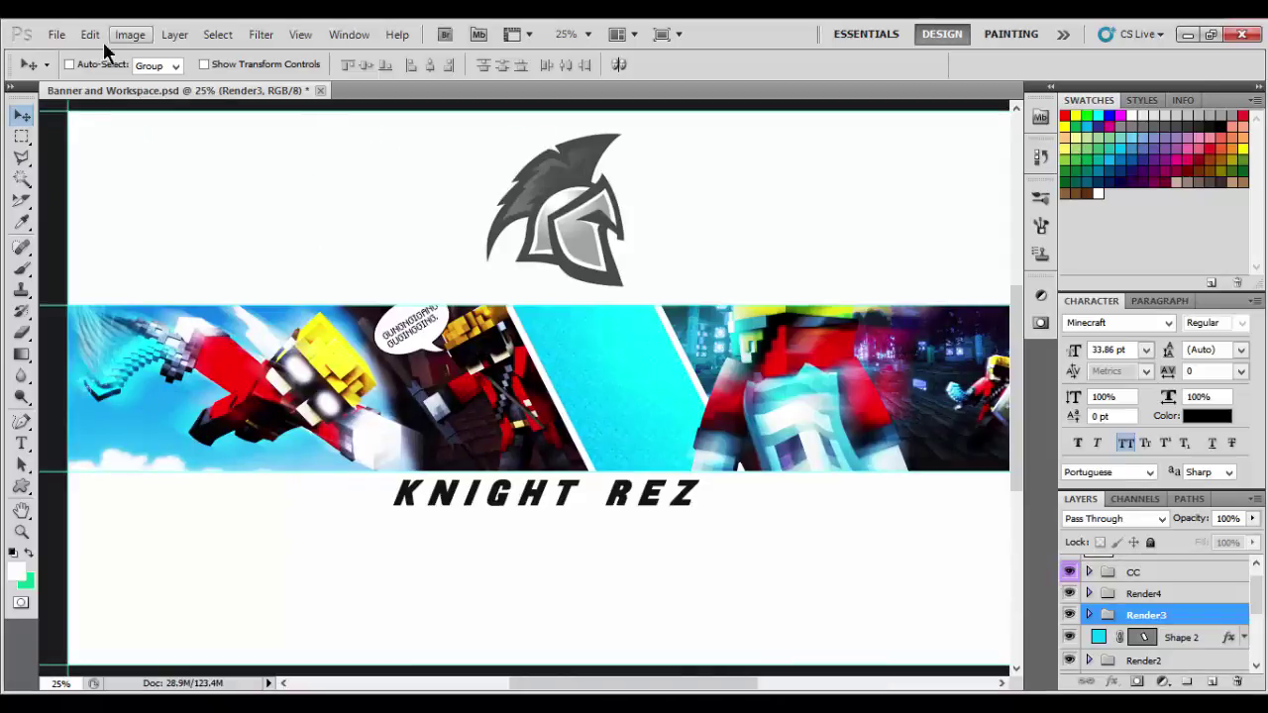
Step: Open Swifty_1K_Pack.psd from the Minecraft SS & psd file's folder and hide its - Close - group
left_click(56, 35)
left_click(65, 74)
left_click(228, 69)
left_click(168, 312)
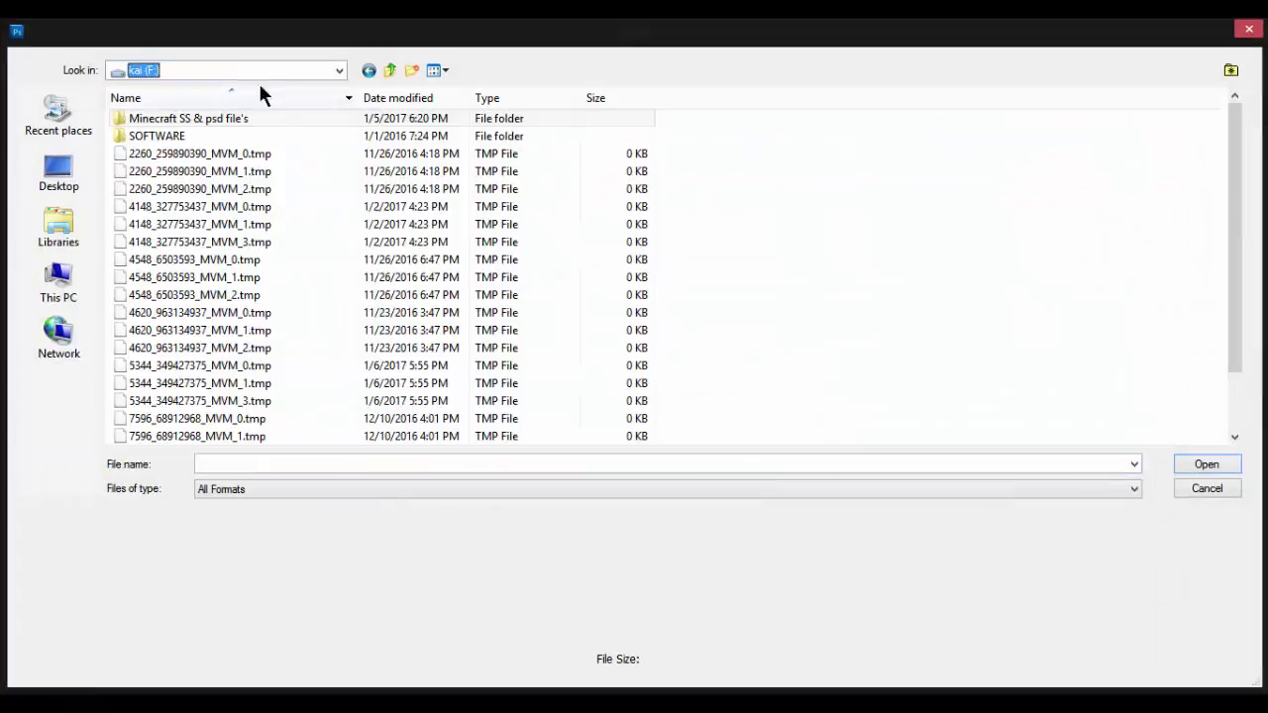
double_click(188, 118)
double_click(1020, 310)
left_click(588, 315)
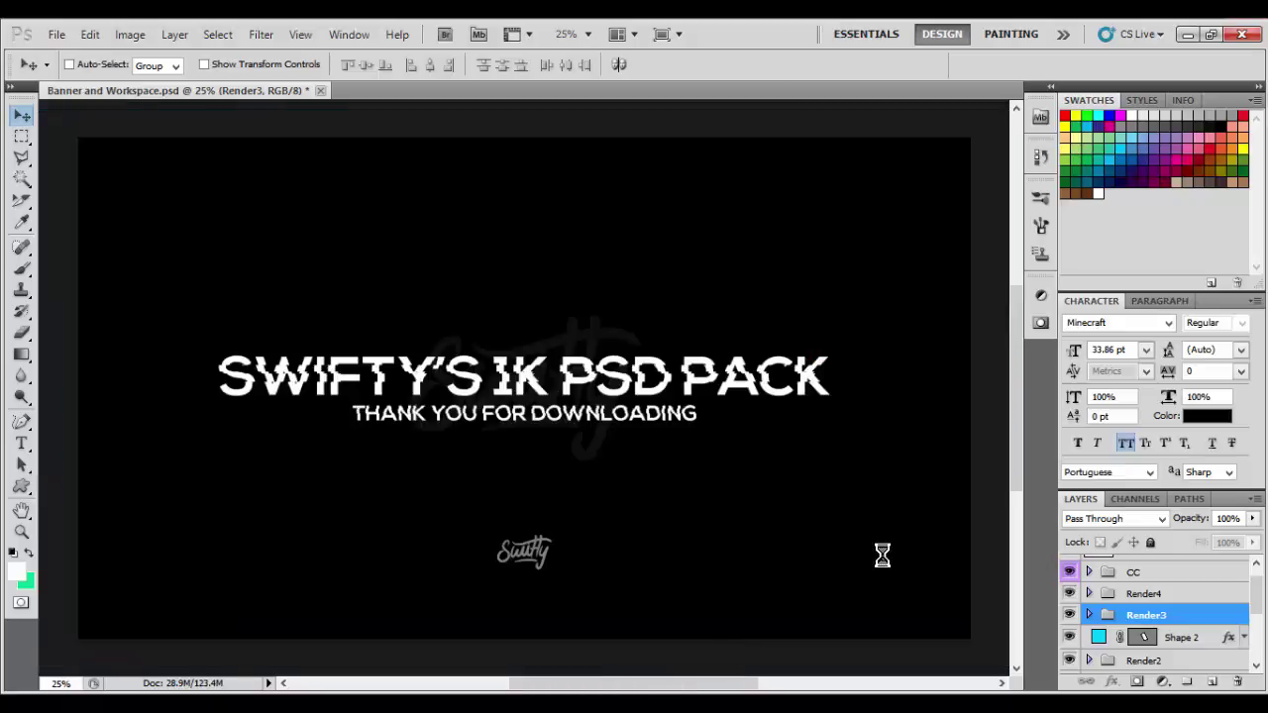
left_click(1070, 566)
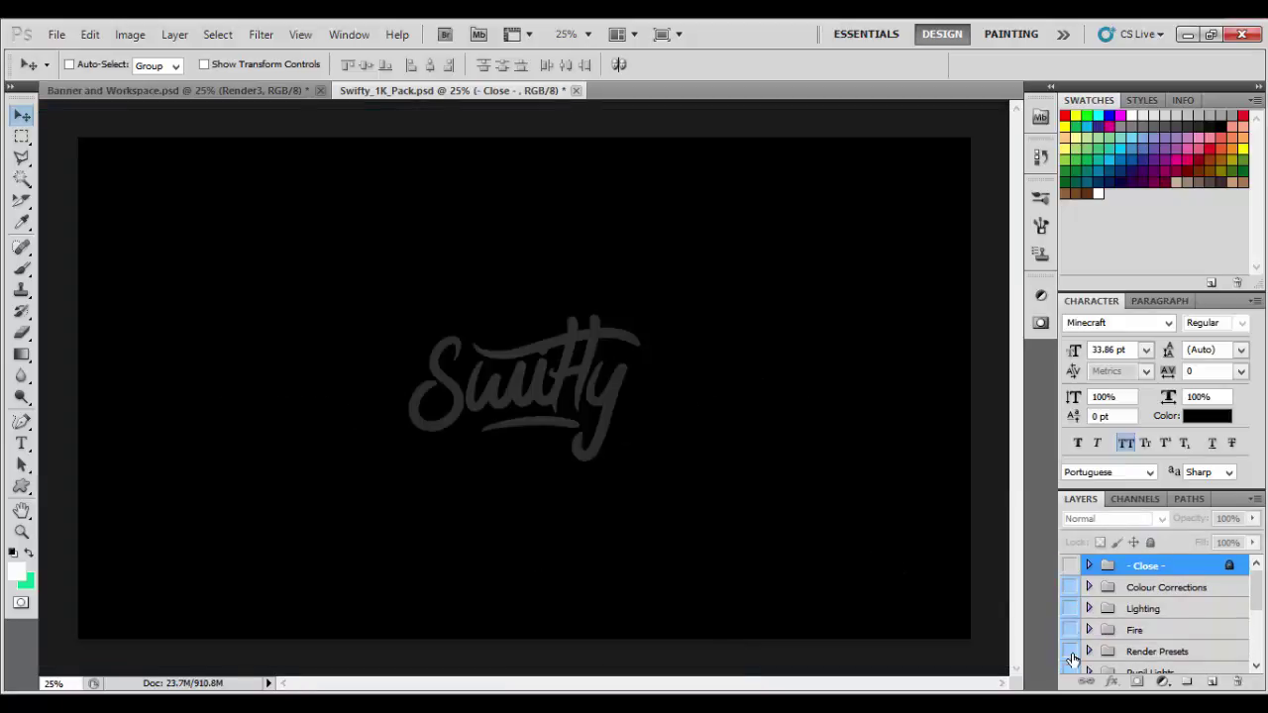
Step: Show the Grunge 5 layer in the Grunges group and copy it into the banner document
scroll(1073, 657, "down", 2)
left_click(1089, 642)
left_click(1070, 642)
scroll(1118, 645, "down", 1)
left_click(1069, 622)
left_click(1139, 623)
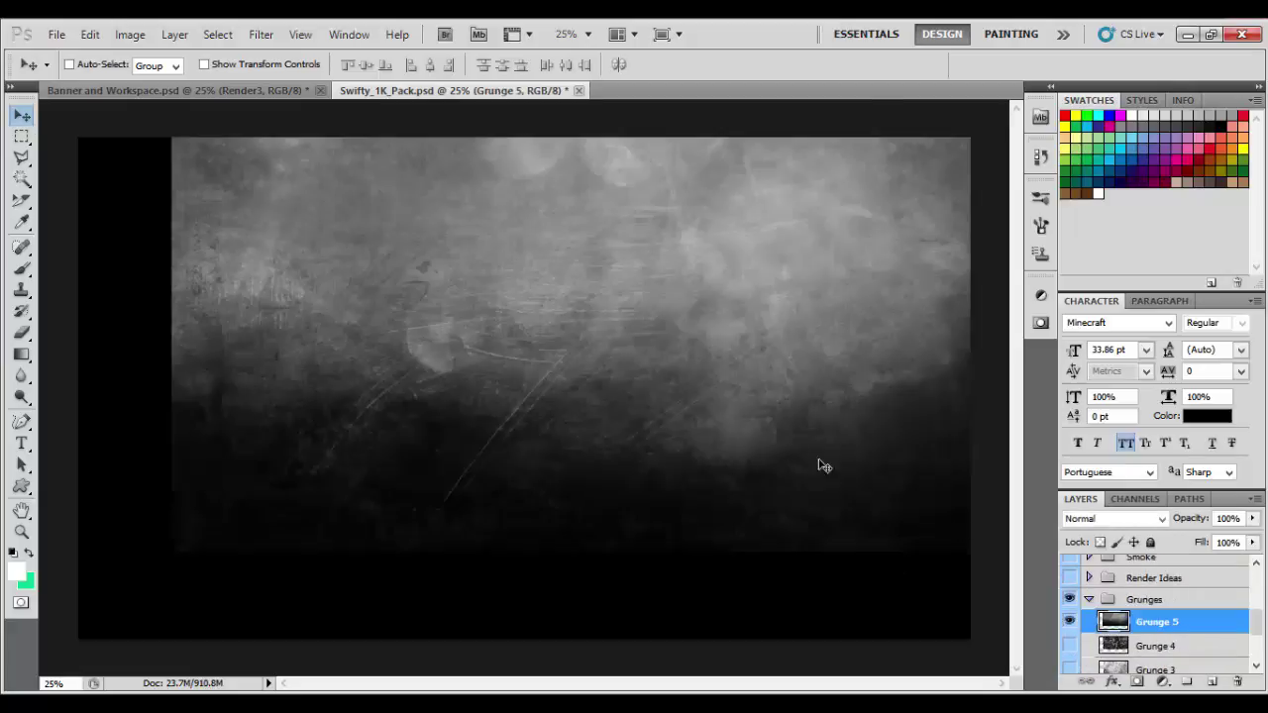
left_click_drag(822, 466, 892, 416)
Step: Move the Grunge 5 layer directly below the CC group, above Render4
left_click(22, 532)
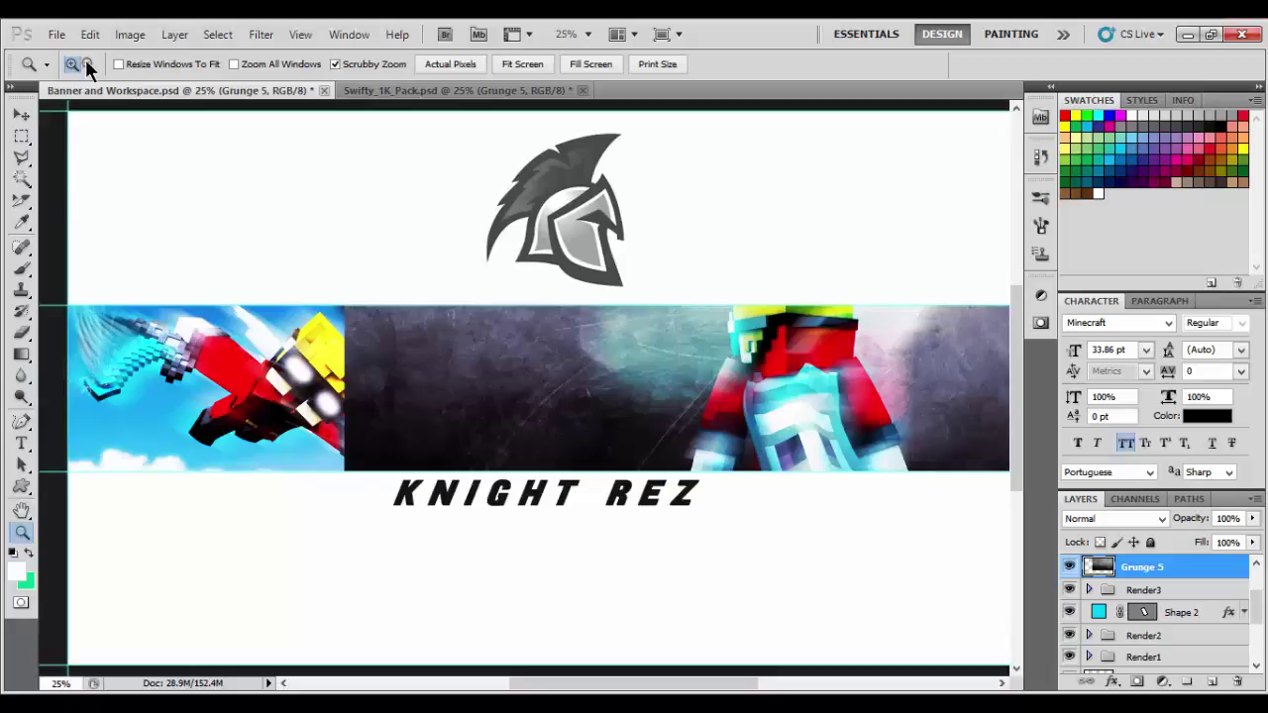
left_click(502, 350)
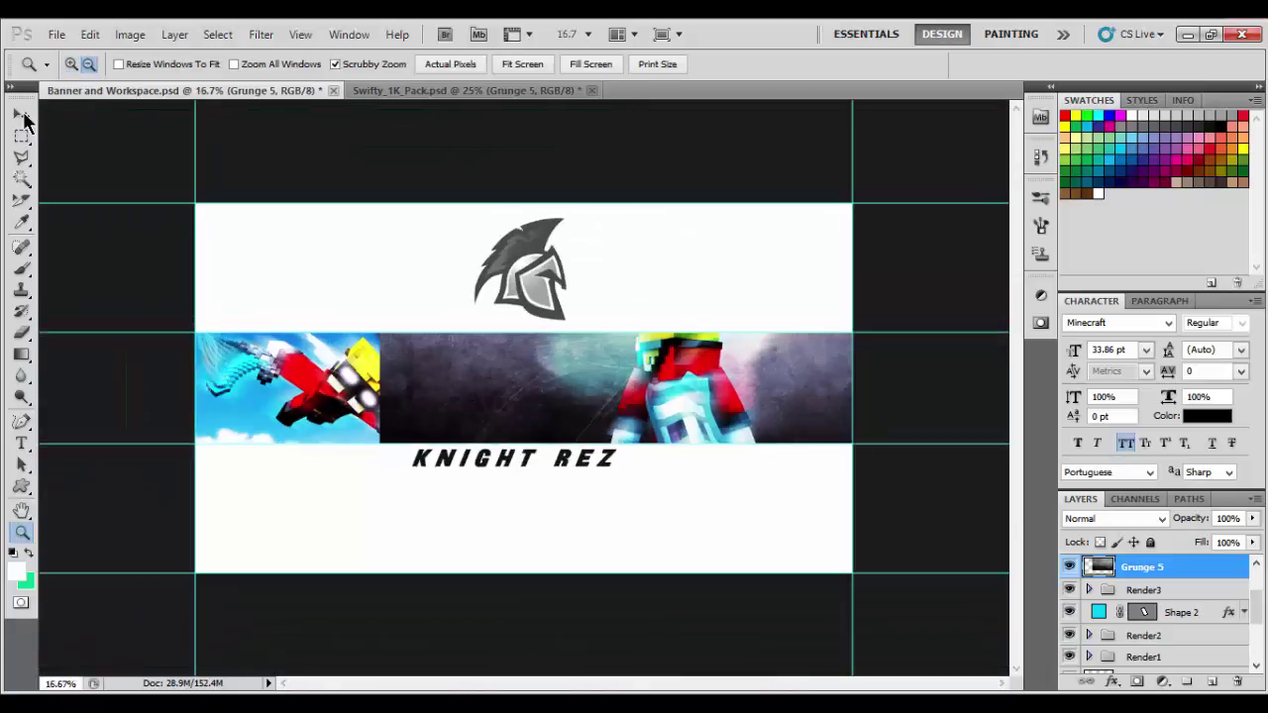
left_click(22, 115)
scroll(1180, 567, "up", 2)
left_click_drag(1179, 628, 1178, 614)
Step: Rotate the Grunge 5 texture diagonally across the banner, apply the transform and set its blending mode to Overlay
left_click_drag(695, 417, 728, 419)
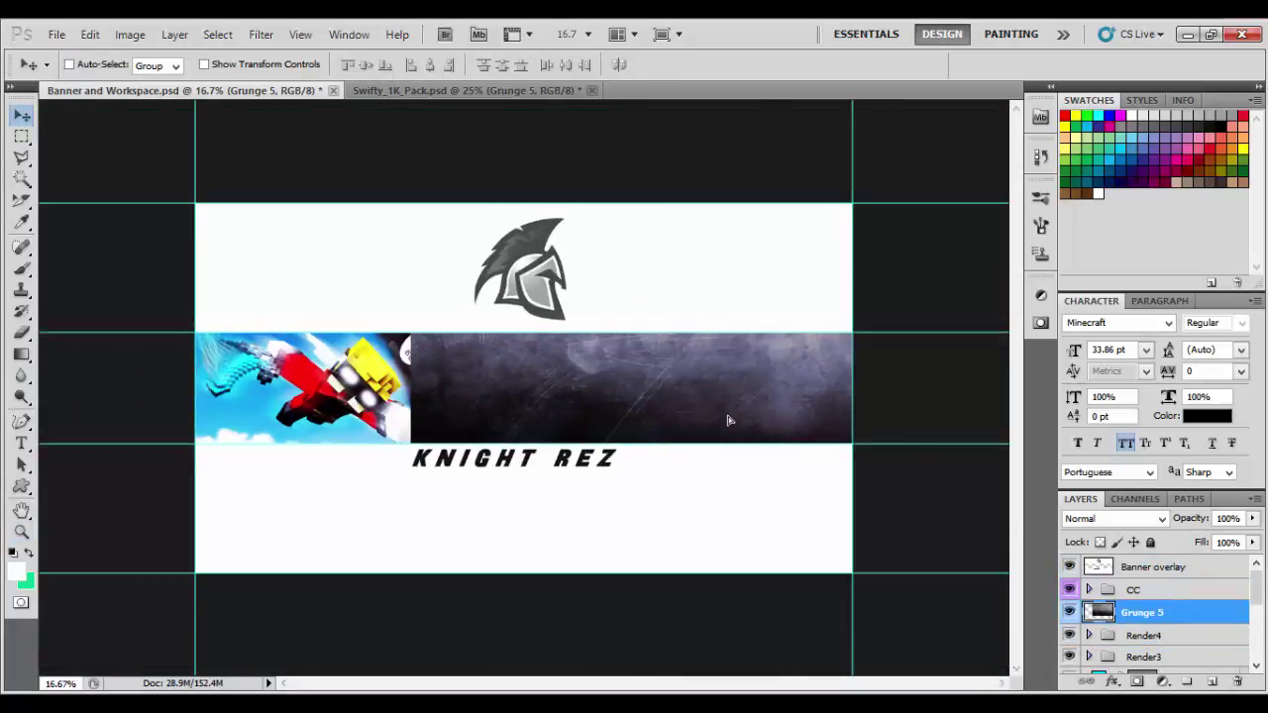
key("ctrl+t")
left_click_drag(763, 524, 800, 407)
left_click_drag(801, 406, 789, 400)
right_click(794, 409)
left_click(815, 459)
left_click(933, 64)
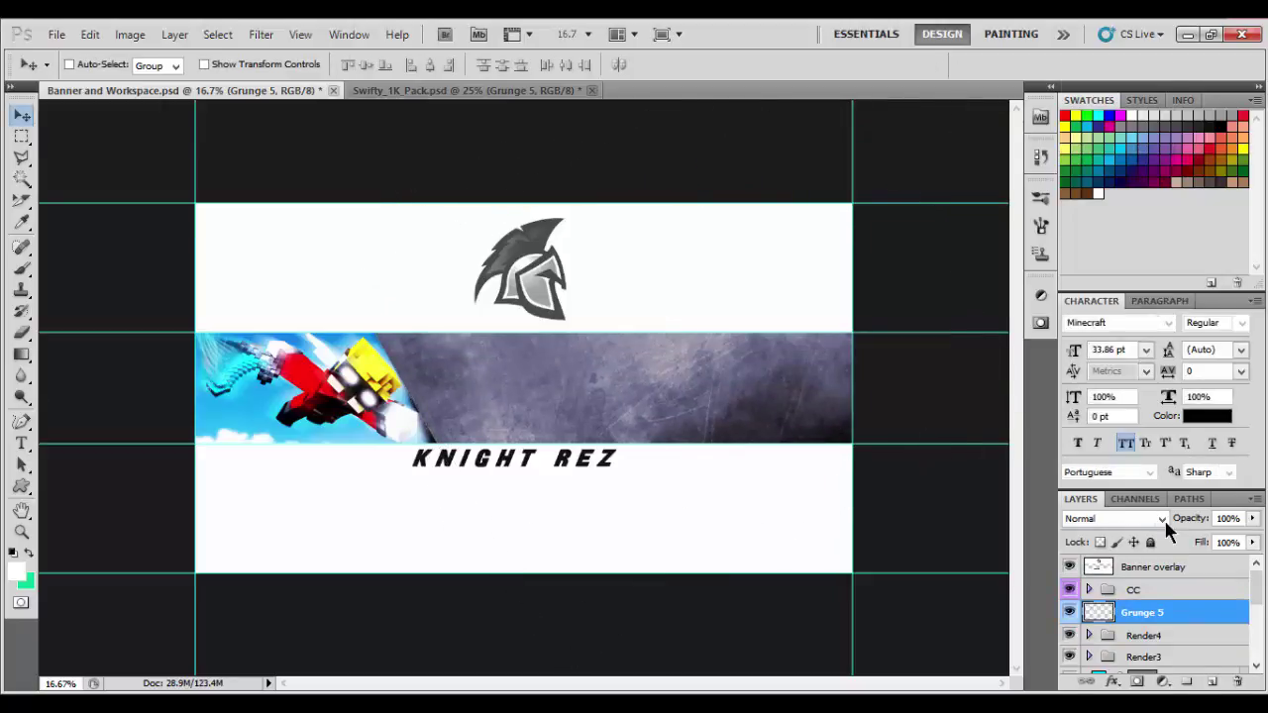
left_click(1110, 518)
left_click(1090, 275)
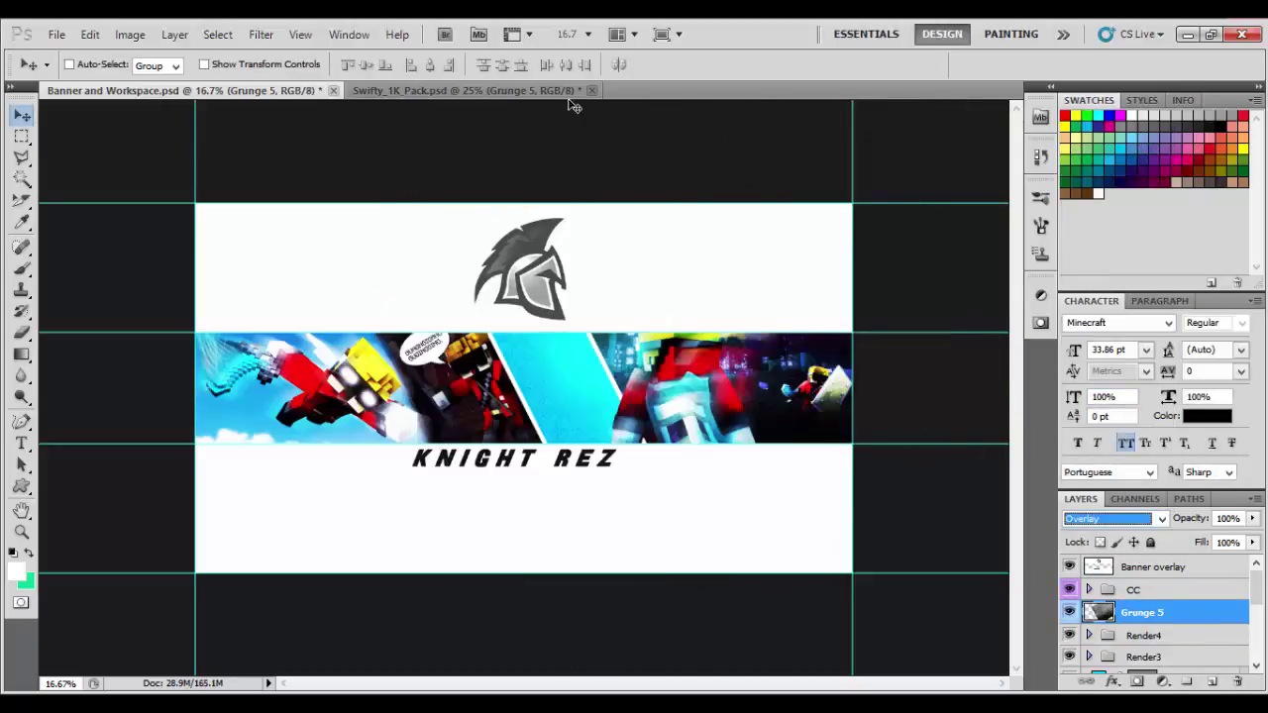
Step: Switch back to Swifty_1K_Pack.psd, hide the Grunges group and show the Fire group
left_click(555, 90)
left_click(1087, 645)
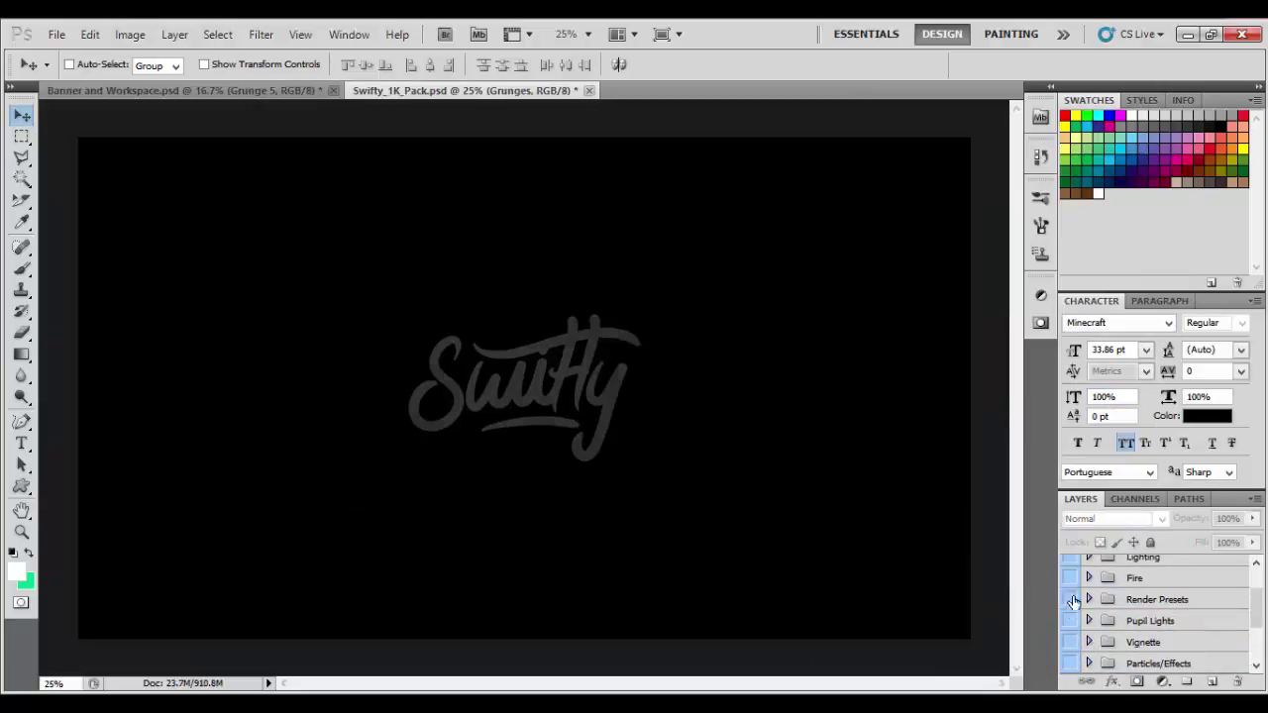
scroll(1075, 597, "up", 1)
left_click(1074, 632)
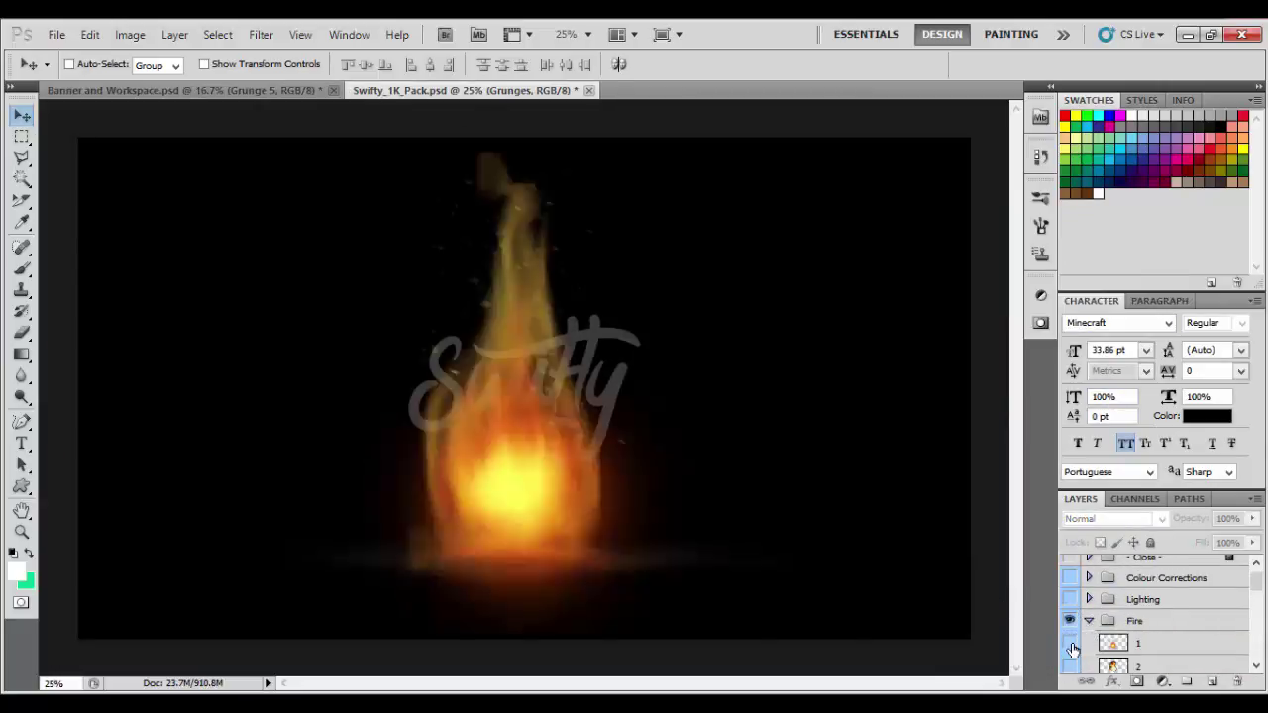